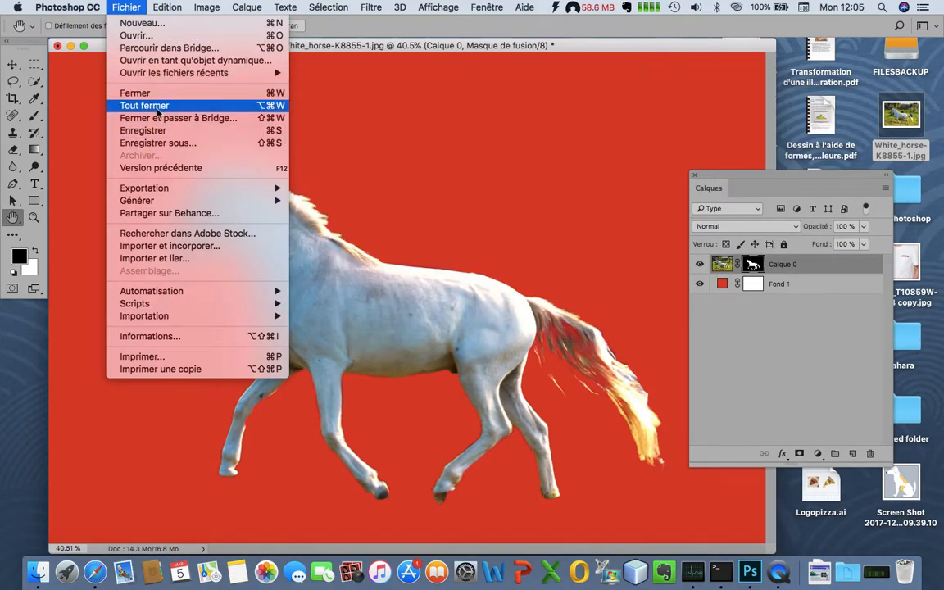
Save the document as White_horse-K8855-1.psd on the Desktop in Photoshop format with layers and maximised compatibility.
left_click(164, 143)
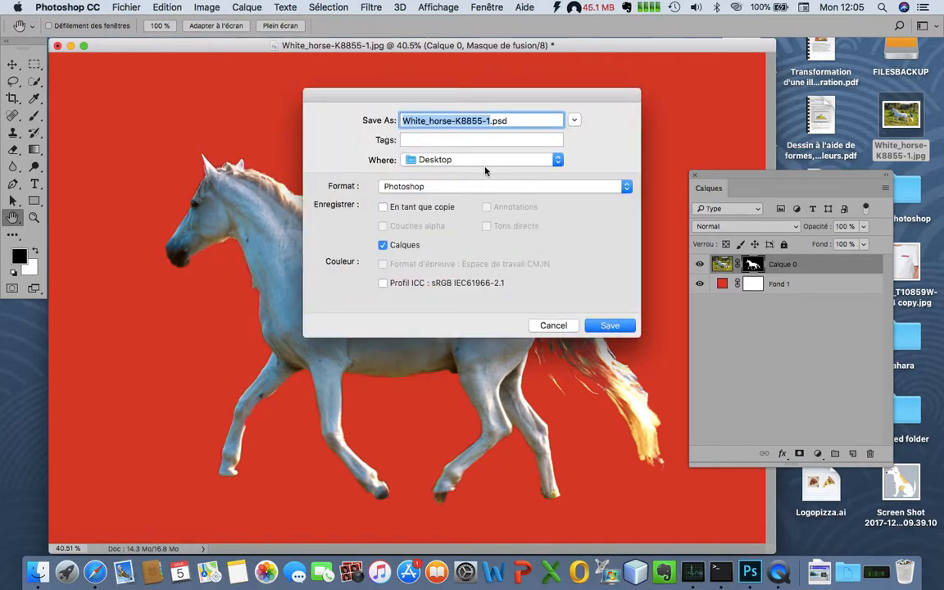
left_click(605, 332)
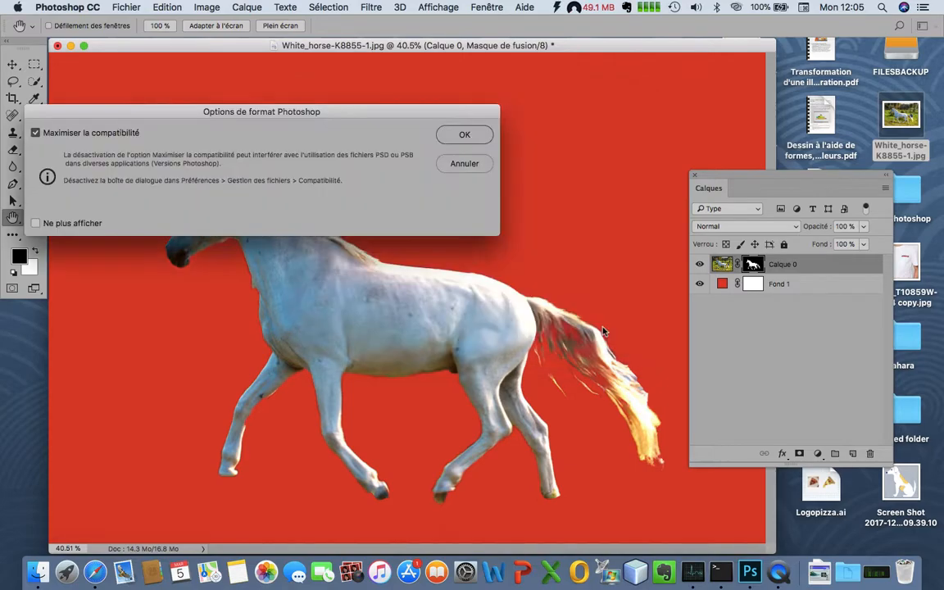
left_click(461, 135)
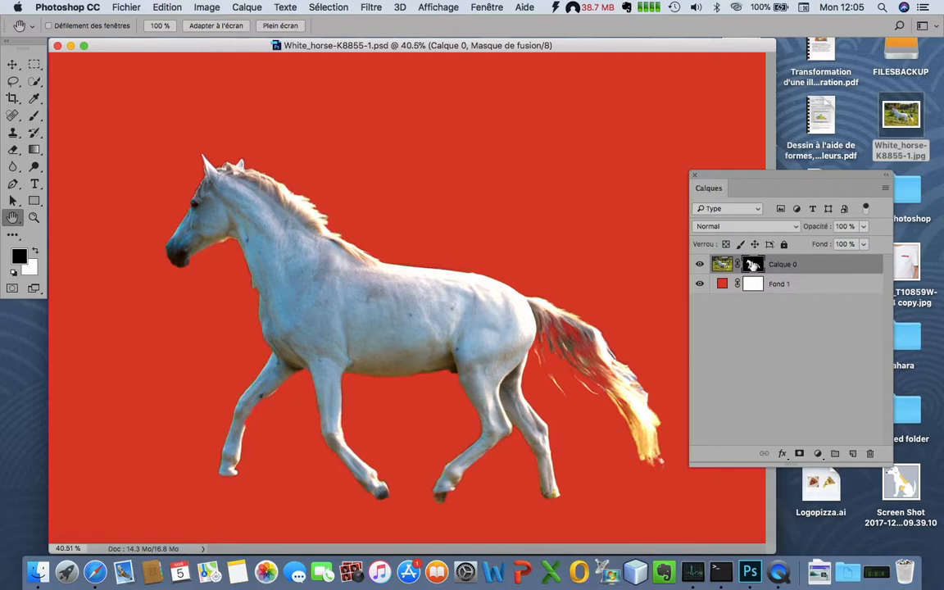
Target Calque 0's layer mask and brush a short white stroke above the horse's rump to reveal the hidden background.
left_click(720, 266)
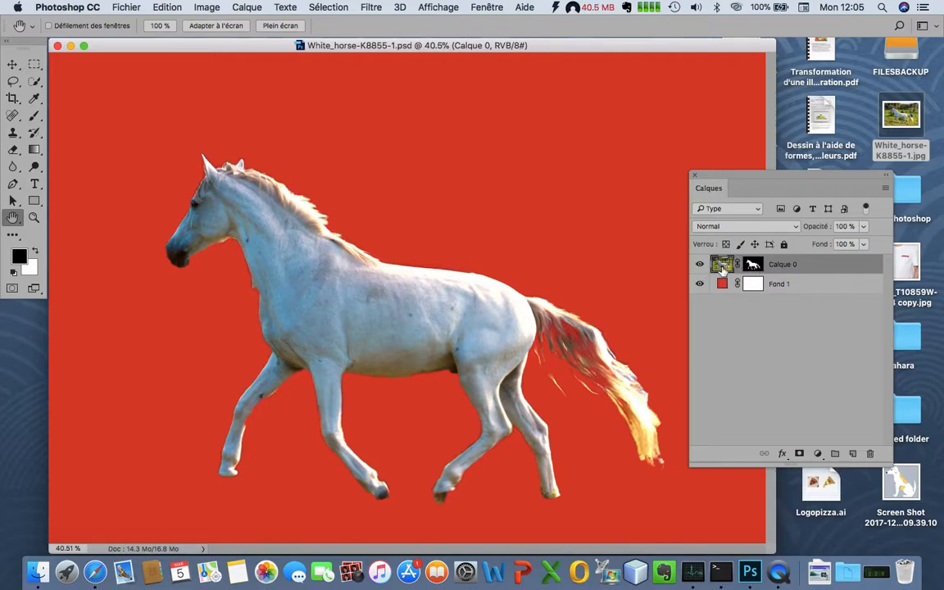
left_click(752, 264)
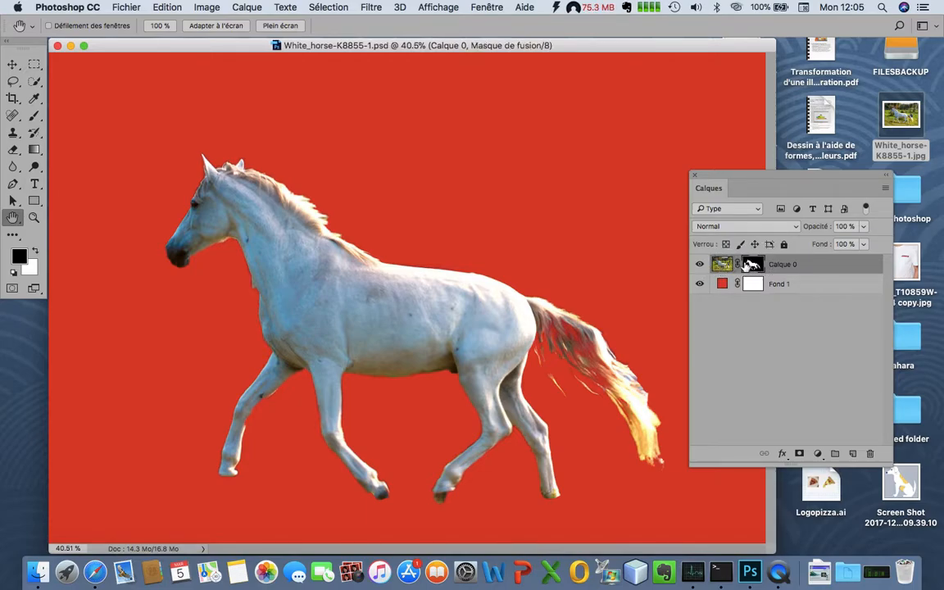
left_click(34, 118)
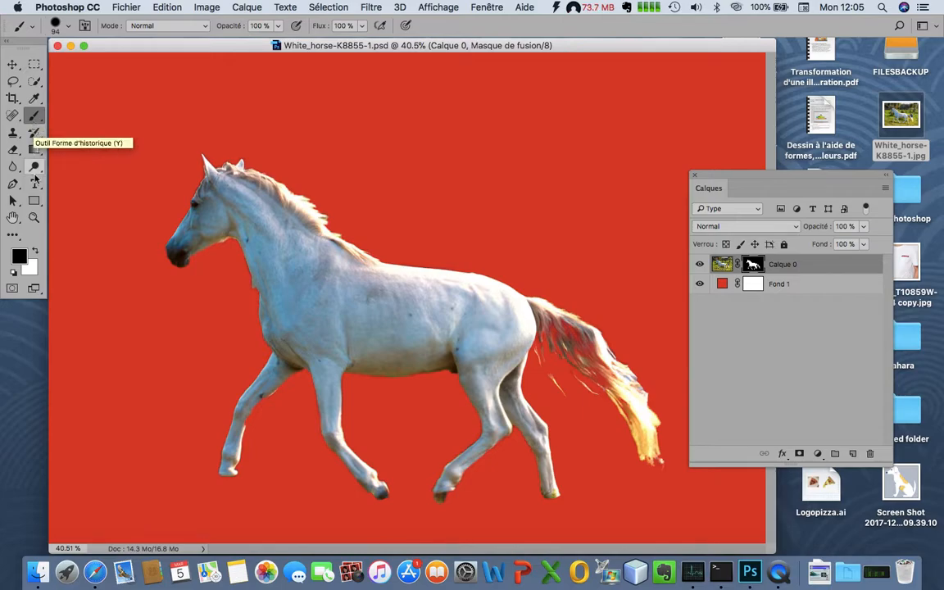
left_click(13, 275)
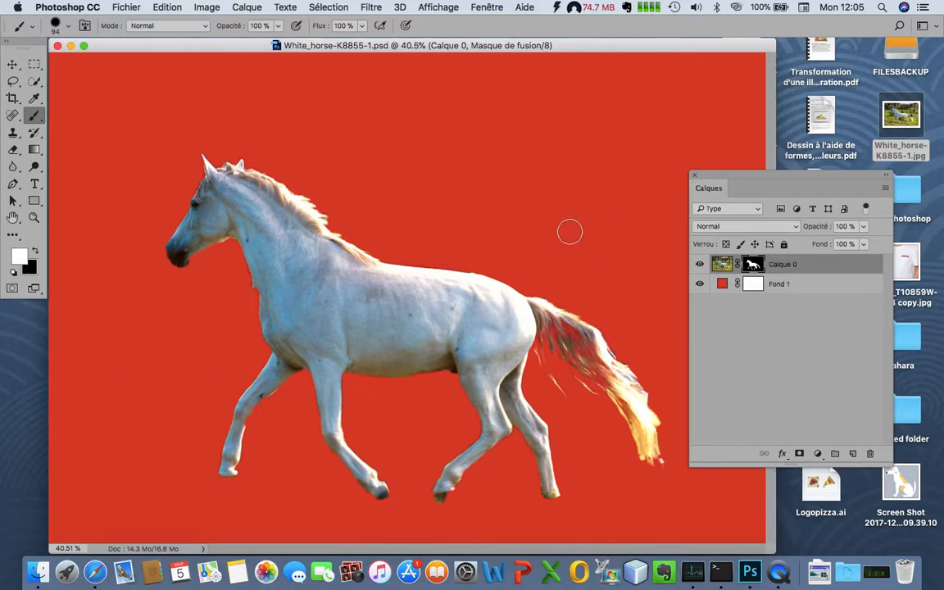
mouse_move(569, 232)
left_mouse_down()
mouse_move(605, 257)
mouse_move(578, 240)
left_mouse_up()
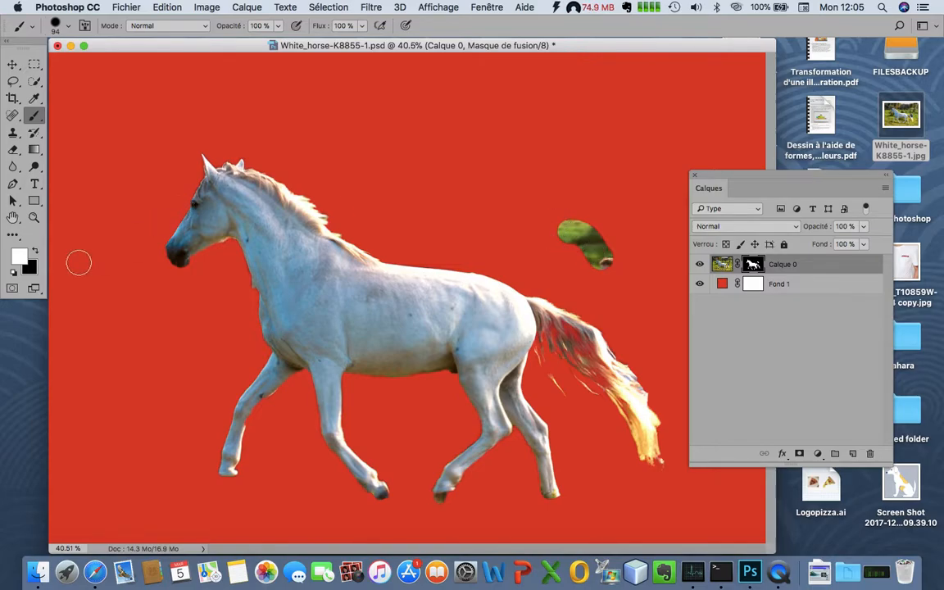
Paint black on the mask to hide the revealed patch above the rump, and mask out part of the lower tail.
left_click(34, 253)
mouse_move(558, 228)
left_mouse_down()
mouse_move(610, 256)
mouse_move(558, 224)
left_mouse_up()
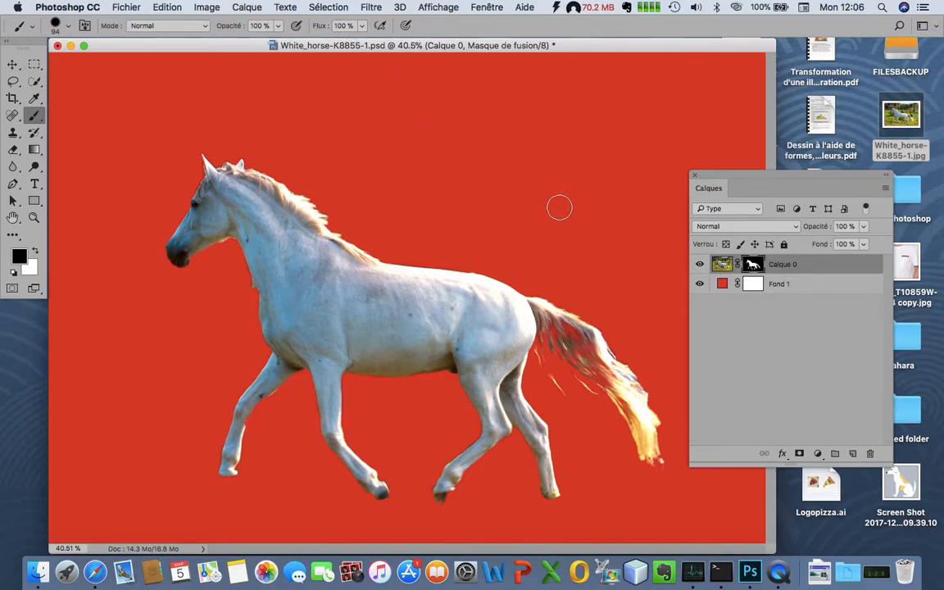
mouse_move(560, 207)
left_mouse_down()
mouse_move(539, 207)
mouse_move(573, 209)
mouse_move(558, 204)
mouse_move(568, 313)
mouse_move(549, 189)
mouse_move(558, 49)
left_mouse_up()
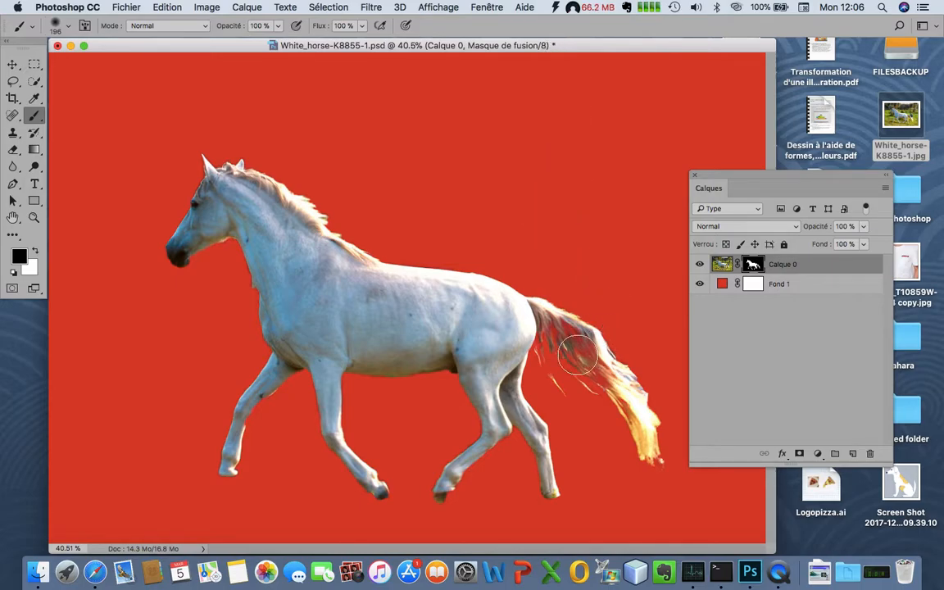
mouse_move(577, 354)
left_mouse_down()
mouse_move(561, 356)
mouse_move(602, 376)
mouse_move(643, 440)
left_mouse_up()
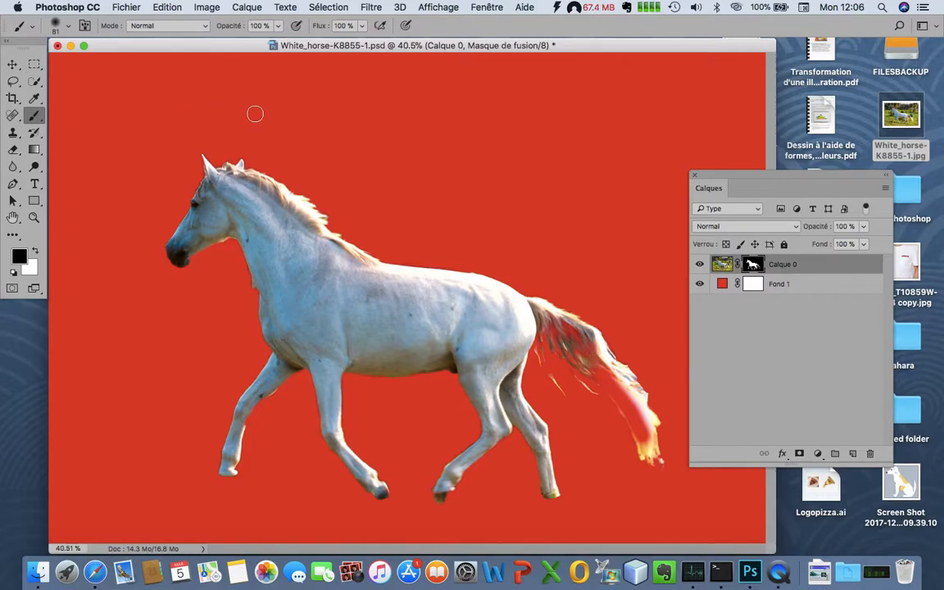
Restore the tail by painting in white over it on Calque 0's mask.
left_click(34, 252)
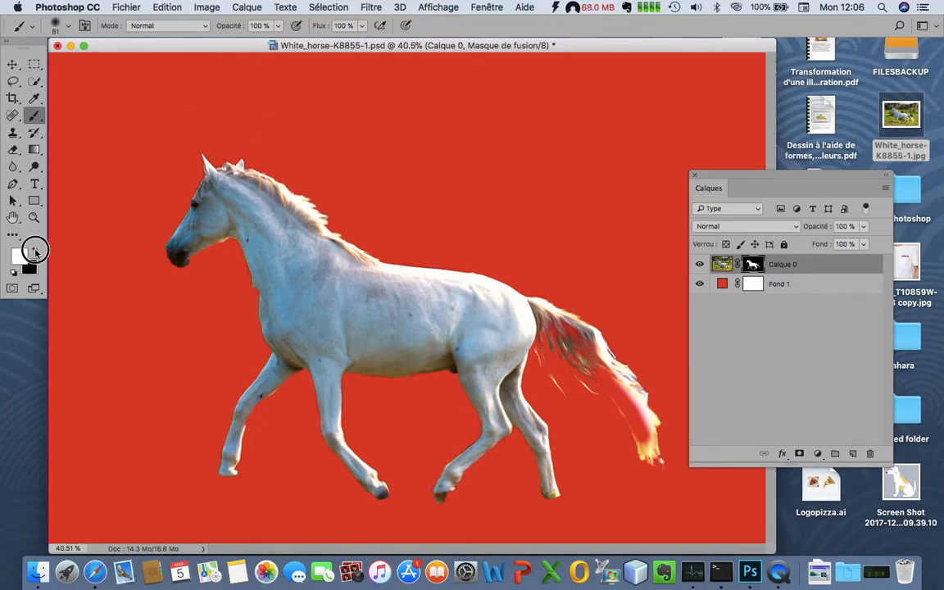
mouse_move(602, 375)
left_mouse_down()
mouse_move(652, 451)
mouse_move(649, 419)
mouse_move(625, 377)
mouse_move(587, 346)
mouse_move(584, 358)
mouse_move(569, 335)
mouse_move(593, 344)
mouse_move(569, 328)
mouse_move(545, 337)
mouse_move(572, 354)
left_mouse_up()
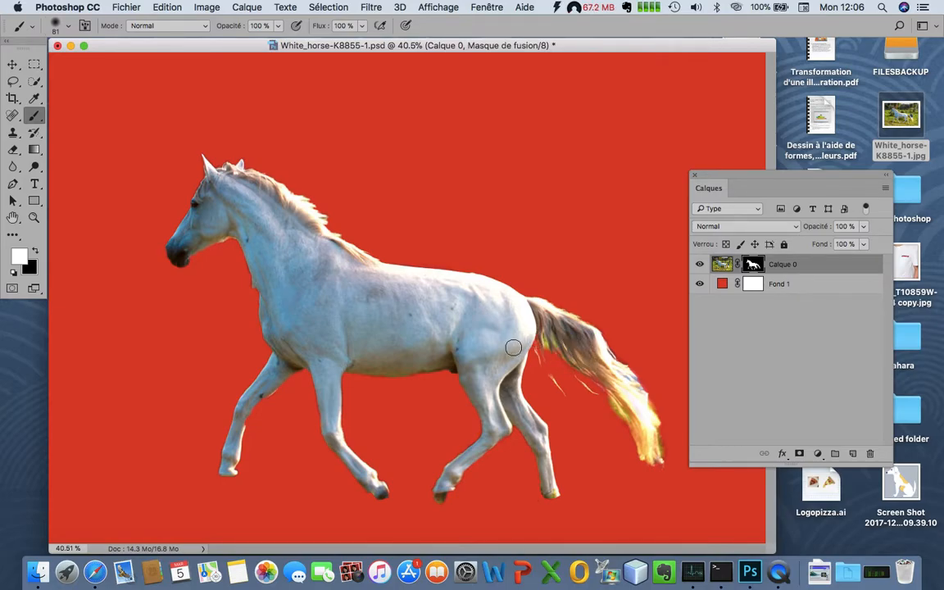
left_click_drag(493, 347, 597, 364)
Reveal the fine strands, outer edges and tip of the tail with a size 15 white brush on the mask.
scroll(597, 364, "right", 10)
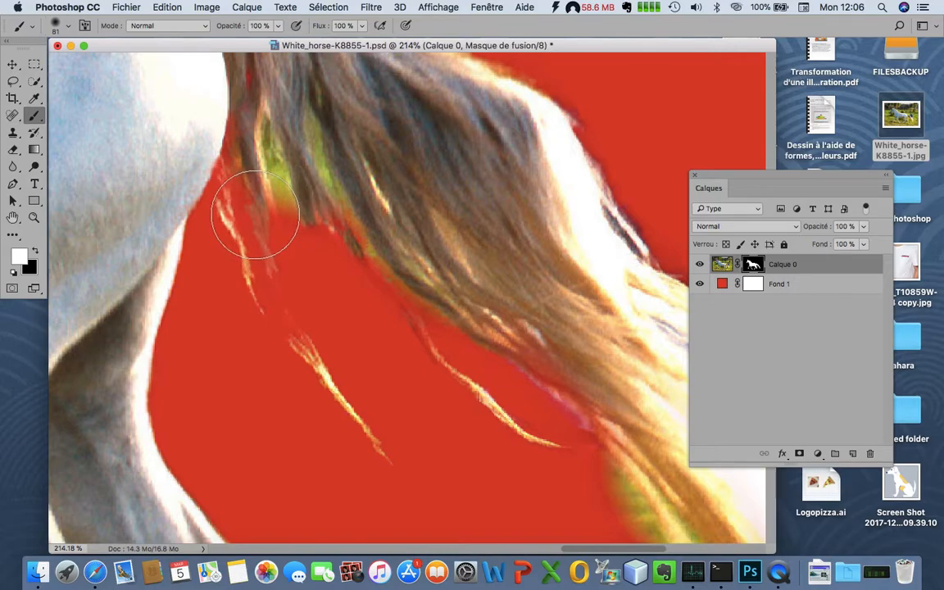
mouse_move(252, 217)
left_mouse_down()
mouse_move(204, 222)
mouse_move(222, 206)
mouse_move(302, 362)
mouse_move(368, 426)
mouse_move(246, 198)
mouse_move(314, 351)
mouse_move(360, 391)
mouse_move(405, 314)
mouse_move(386, 276)
mouse_move(489, 404)
mouse_move(527, 421)
mouse_move(512, 351)
mouse_move(421, 288)
mouse_move(363, 203)
mouse_move(307, 174)
mouse_move(288, 183)
mouse_move(276, 229)
mouse_move(262, 235)
mouse_move(303, 164)
mouse_move(353, 232)
mouse_move(344, 206)
mouse_move(332, 229)
mouse_move(422, 303)
mouse_move(463, 314)
mouse_move(535, 378)
mouse_move(560, 380)
mouse_move(645, 479)
mouse_move(403, 378)
mouse_move(476, 458)
mouse_move(425, 351)
mouse_move(330, 286)
left_mouse_up()
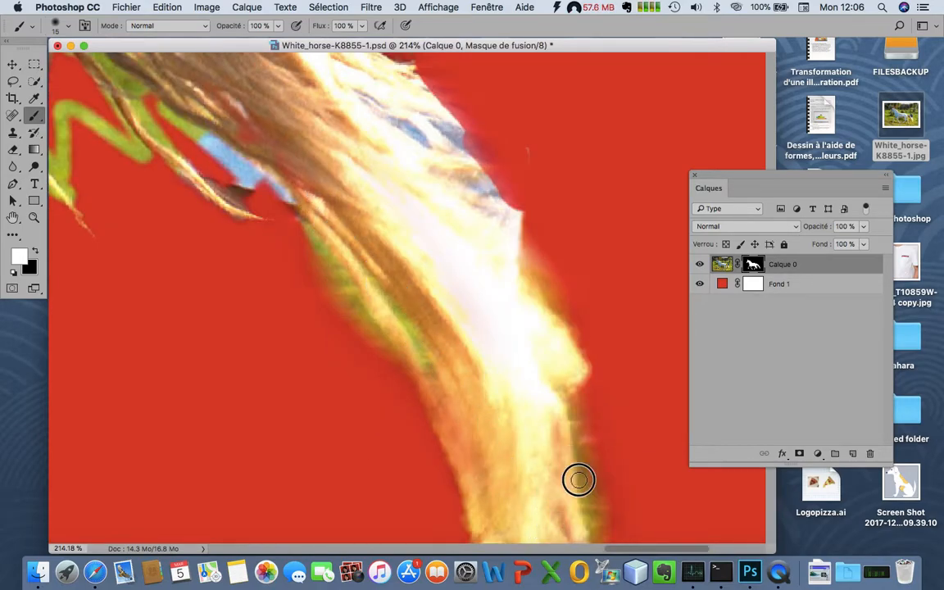
left_click_drag(577, 480, 580, 425)
left_click_drag(527, 396, 528, 185)
mouse_move(537, 318)
left_mouse_down()
mouse_move(587, 336)
mouse_move(535, 284)
mouse_move(495, 302)
mouse_move(496, 281)
left_mouse_up()
mouse_move(464, 133)
left_mouse_down()
mouse_move(469, 242)
mouse_move(423, 183)
mouse_move(434, 126)
mouse_move(389, 111)
left_mouse_up()
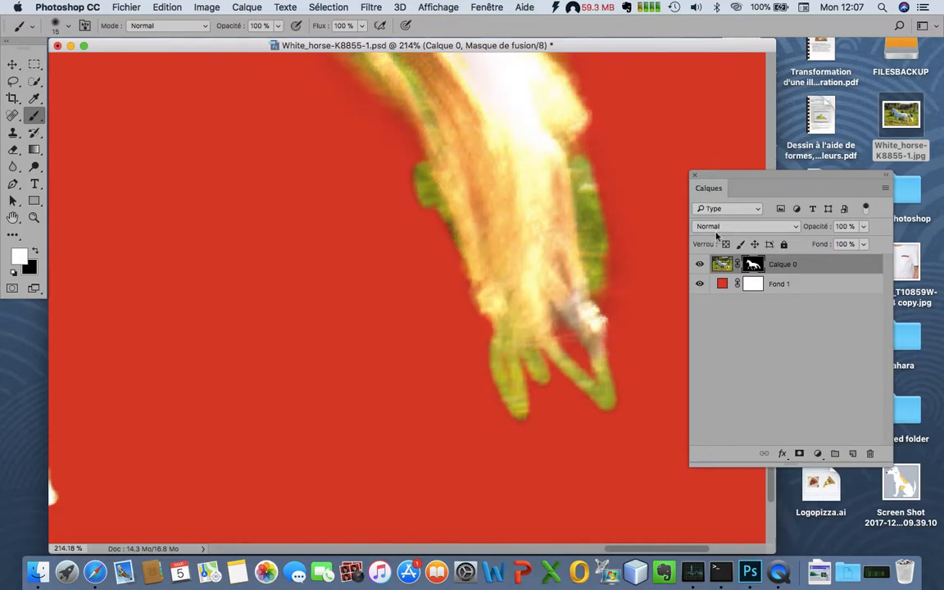
Lower the brush opacity to 14% and paint lightly in white over the light-blue patch beside the tail.
left_click(864, 227)
left_click_drag(425, 170, 424, 272)
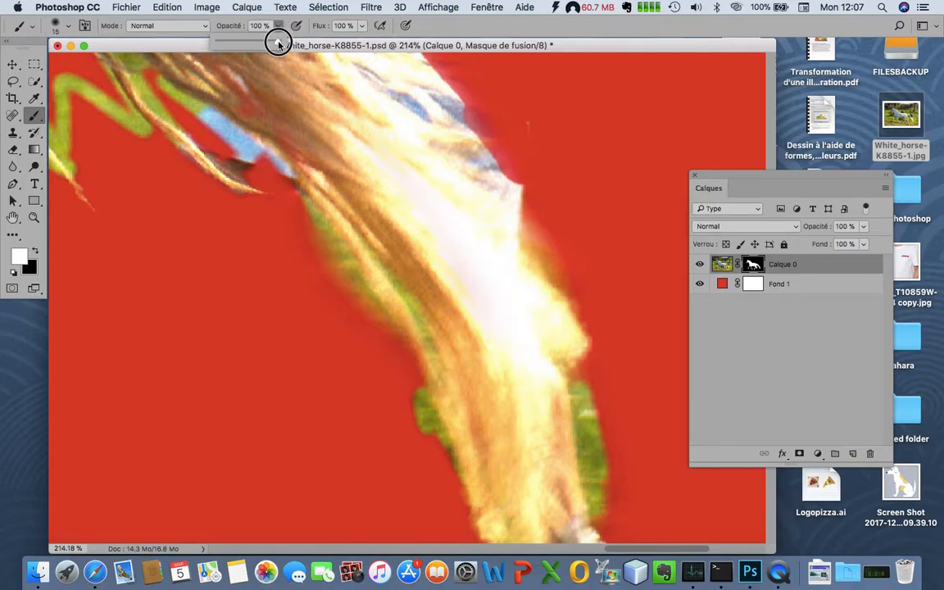
mouse_move(278, 26)
left_mouse_down()
mouse_move(276, 42)
mouse_move(227, 44)
left_mouse_up()
mouse_move(281, 148)
left_mouse_down()
mouse_move(256, 154)
mouse_move(269, 152)
mouse_move(249, 140)
mouse_move(267, 160)
left_mouse_up()
left_click_drag(226, 122, 233, 139)
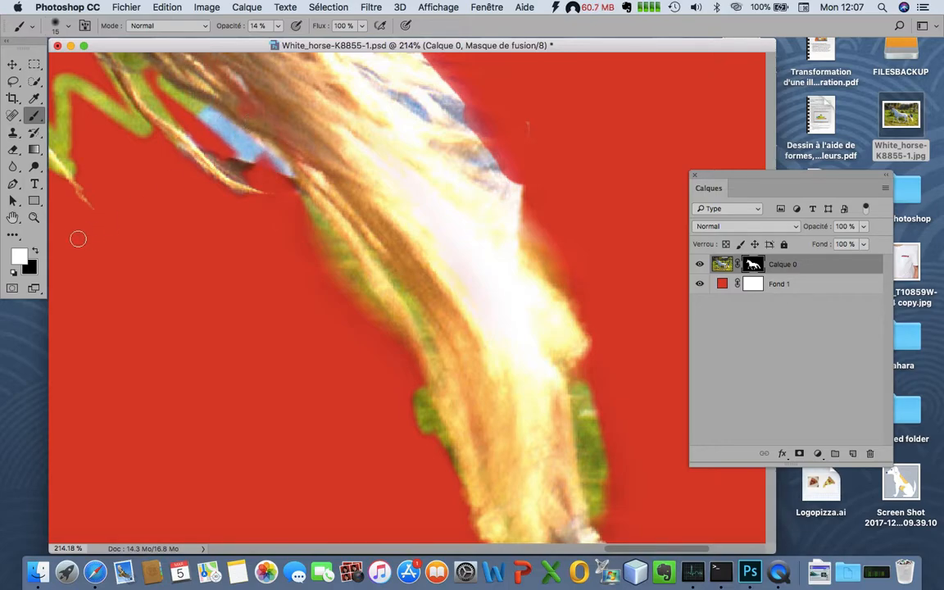
Fade the light-blue patch and the green fringe around the loose strands by painting black at 14% opacity.
left_click(35, 251)
mouse_move(215, 131)
left_mouse_down()
mouse_move(272, 173)
mouse_move(260, 152)
mouse_move(239, 156)
mouse_move(195, 108)
left_mouse_up()
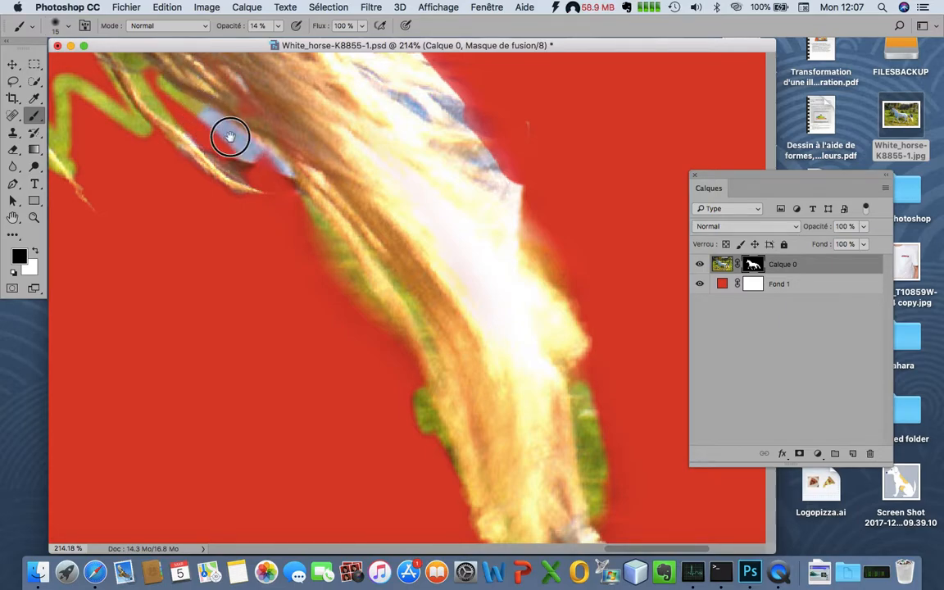
scroll(232, 139, "up", 5)
scroll(232, 139, "left", 8)
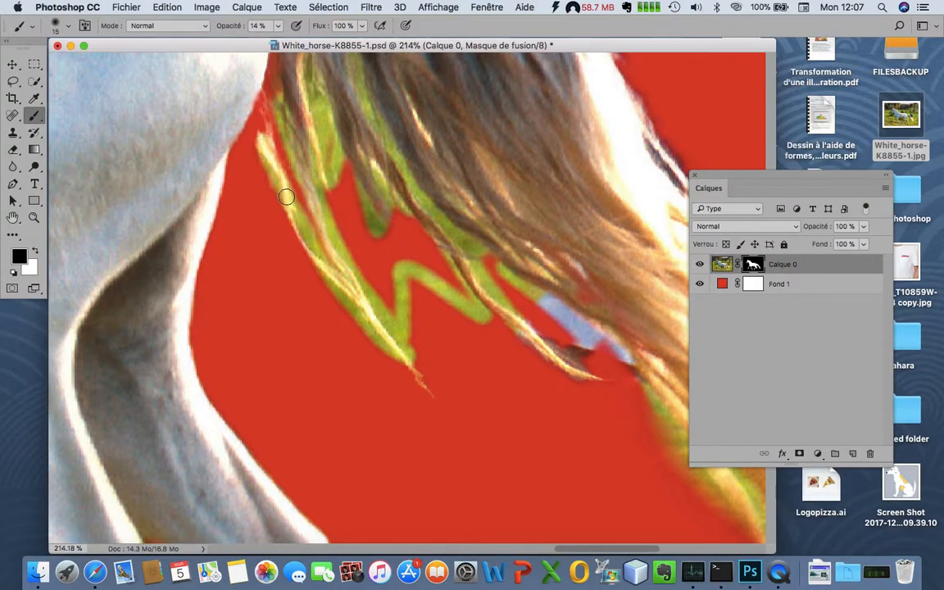
mouse_move(293, 209)
left_mouse_down()
mouse_move(275, 169)
mouse_move(308, 237)
mouse_move(368, 317)
mouse_move(367, 289)
mouse_move(352, 270)
mouse_move(392, 325)
mouse_move(415, 324)
mouse_move(400, 277)
left_mouse_up()
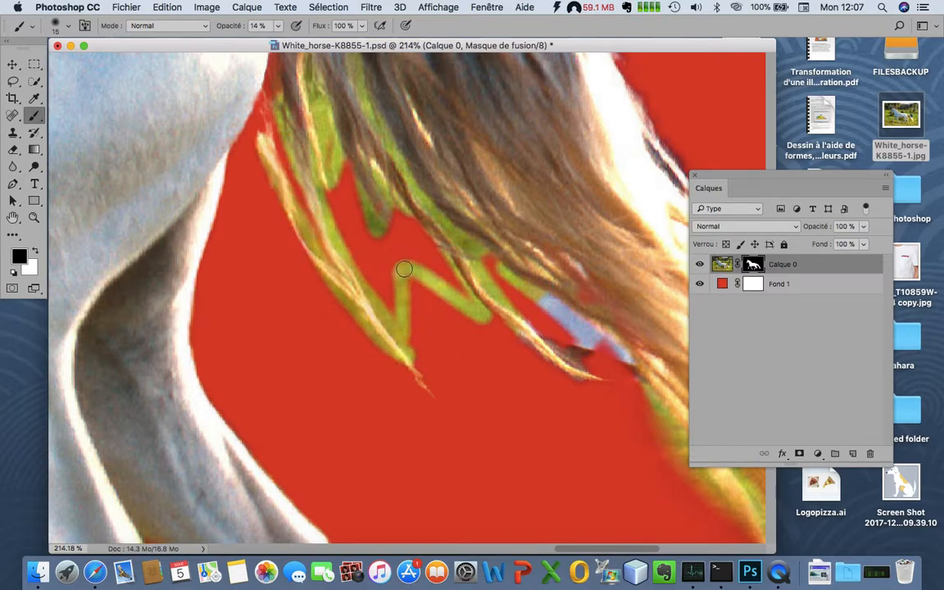
Set the brush opacity to 100% and paint black over the green zigzag and the background patches between the tail strands.
left_click(278, 26)
left_click_drag(278, 41, 391, 46)
mouse_move(396, 246)
left_mouse_down()
mouse_move(472, 307)
mouse_move(413, 266)
mouse_move(401, 305)
left_mouse_up()
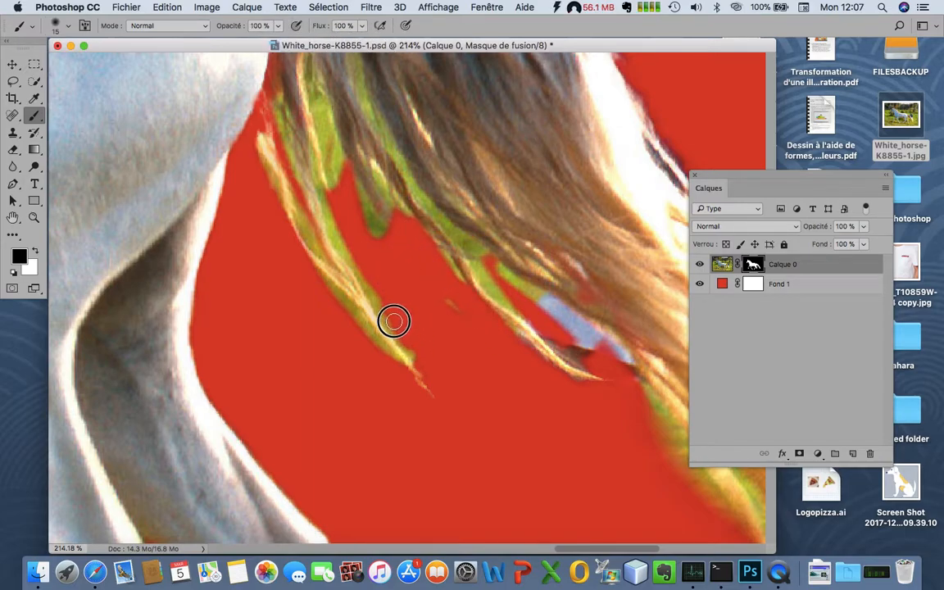
mouse_move(303, 123)
left_mouse_down()
mouse_move(318, 109)
mouse_move(323, 135)
left_mouse_up()
left_click_drag(340, 181, 402, 252)
mouse_move(429, 210)
left_mouse_down()
mouse_move(490, 270)
mouse_move(571, 321)
mouse_move(514, 279)
mouse_move(545, 298)
mouse_move(591, 339)
mouse_move(539, 298)
mouse_move(578, 337)
mouse_move(625, 355)
mouse_move(559, 330)
mouse_move(499, 270)
mouse_move(503, 277)
mouse_move(483, 276)
mouse_move(512, 304)
left_mouse_up()
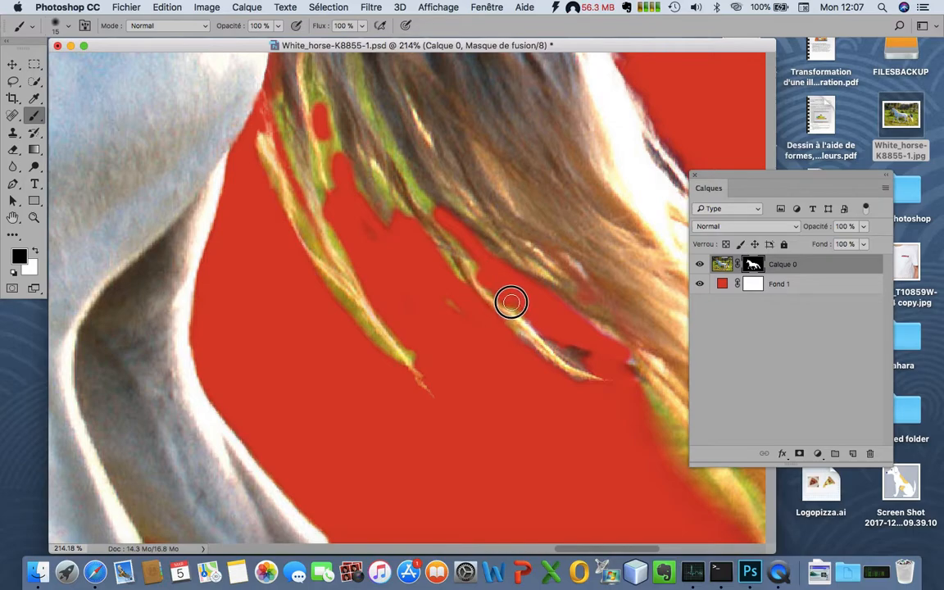
Mask out the green patches along the lower tail's edges and the green spikes at its tip with black.
left_click_drag(631, 198, 303, 523)
mouse_move(407, 262)
left_mouse_down()
mouse_move(423, 159)
mouse_move(327, 144)
mouse_move(489, 275)
left_mouse_up()
mouse_move(549, 317)
left_mouse_down()
mouse_move(539, 356)
mouse_move(560, 426)
mouse_move(550, 332)
mouse_move(554, 432)
mouse_move(561, 322)
mouse_move(545, 228)
left_mouse_up()
mouse_move(282, 133)
left_mouse_down()
mouse_move(259, 139)
mouse_move(310, 198)
mouse_move(365, 292)
mouse_move(425, 483)
mouse_move(396, 399)
mouse_move(388, 214)
left_mouse_up()
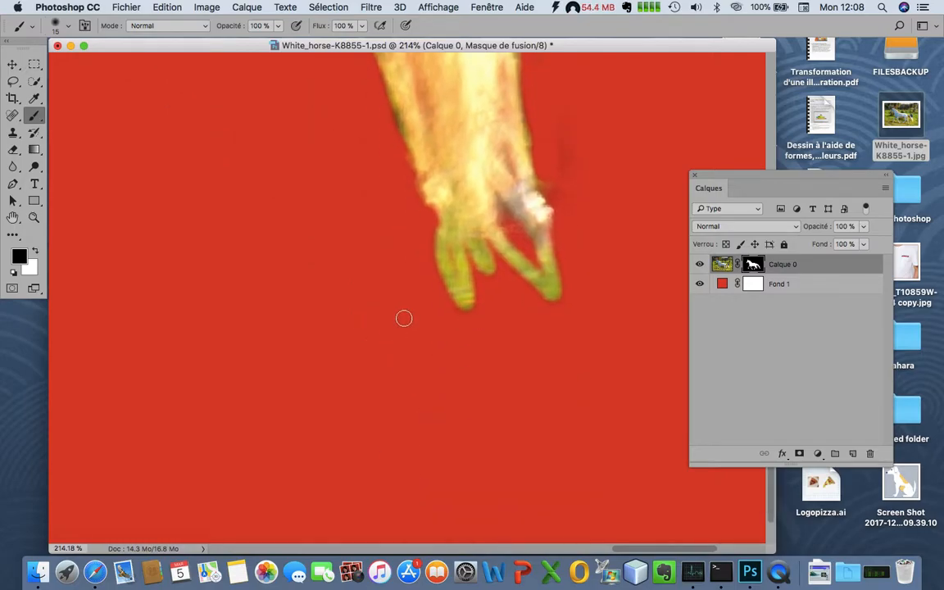
mouse_move(435, 247)
left_mouse_down()
mouse_move(463, 266)
mouse_move(554, 289)
mouse_move(575, 251)
mouse_move(564, 308)
mouse_move(480, 281)
mouse_move(461, 292)
mouse_move(487, 263)
mouse_move(442, 224)
mouse_move(479, 249)
mouse_move(524, 254)
mouse_move(550, 237)
mouse_move(571, 143)
mouse_move(558, 173)
mouse_move(561, 118)
mouse_move(568, 265)
left_mouse_up()
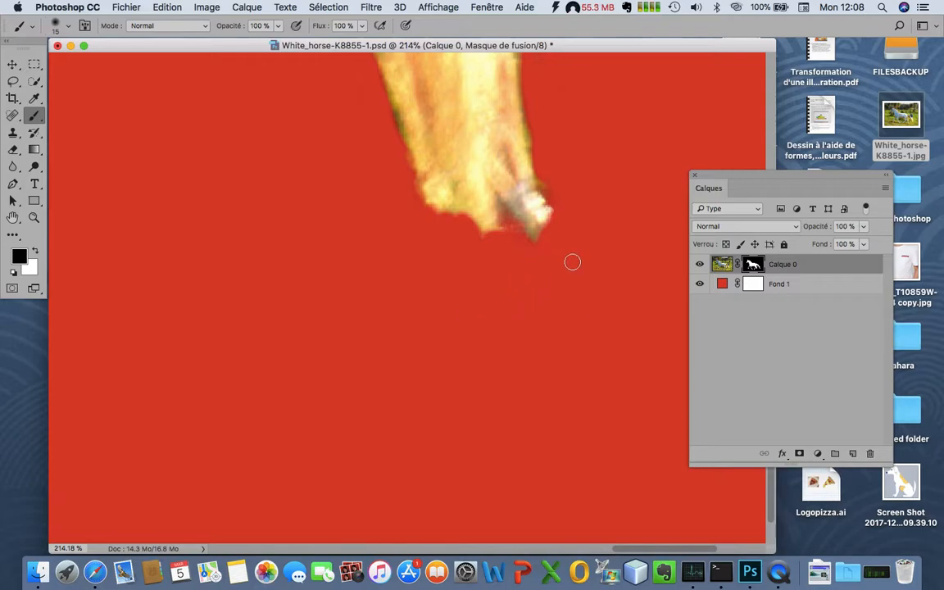
Paint black on the mask over the bluish background remnants along the tail's outer edge.
scroll(558, 373, "up", 6)
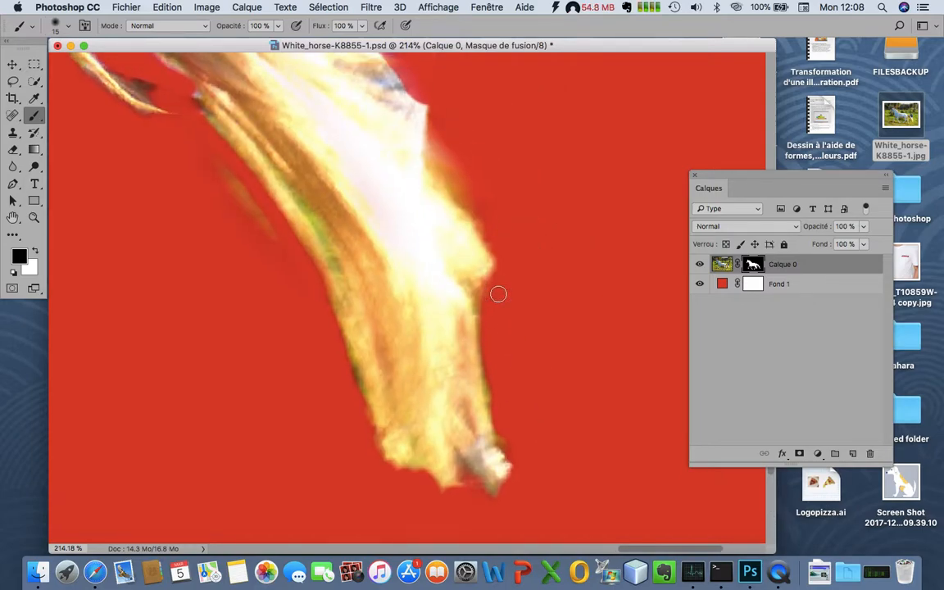
scroll(483, 202, "up", 2)
mouse_move(390, 175)
left_mouse_down()
mouse_move(392, 162)
mouse_move(388, 169)
left_mouse_up()
mouse_move(363, 126)
left_mouse_down()
mouse_move(358, 110)
mouse_move(366, 118)
left_mouse_up()
left_click_drag(303, 107, 431, 186)
left_click_drag(324, 122, 432, 186)
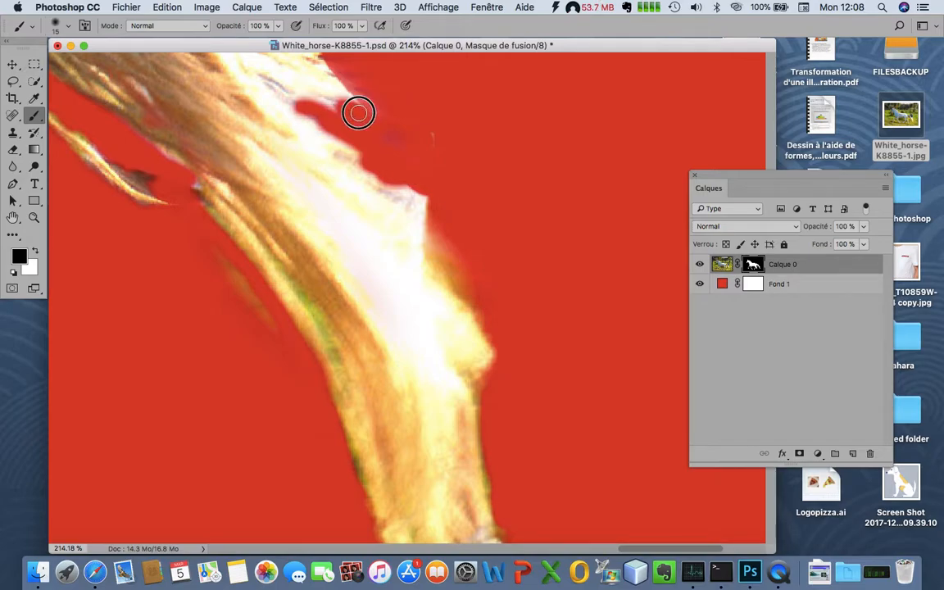
Switch to white and reveal the base of the loose strands beside the horse's hindquarter.
left_click_drag(171, 214, 288, 390)
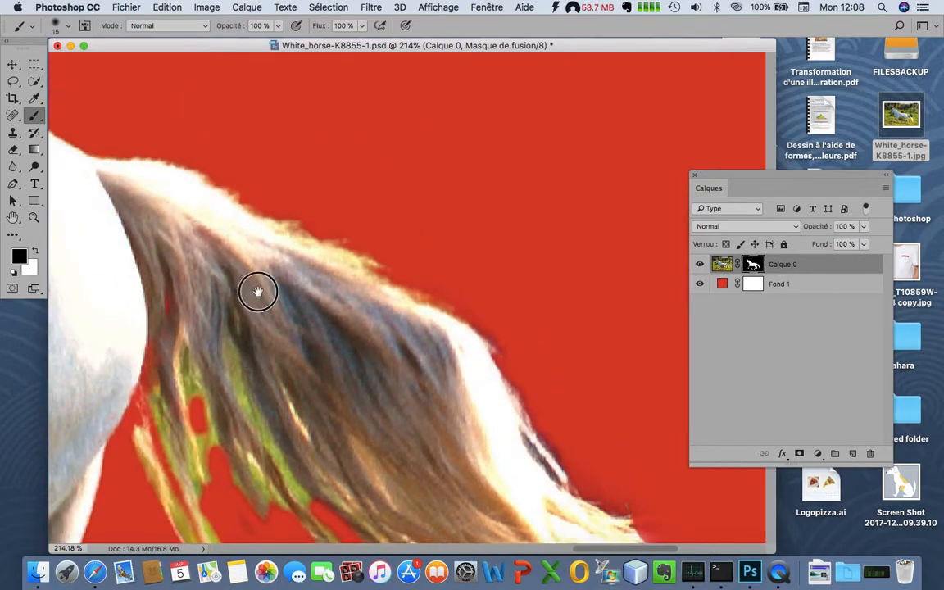
left_click_drag(257, 291, 273, 247)
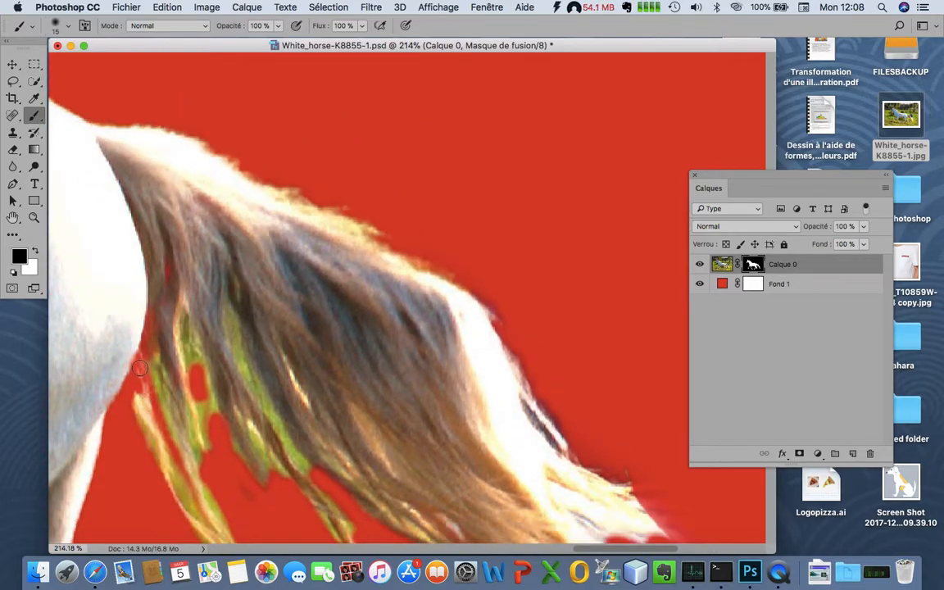
left_click(35, 251)
mouse_move(154, 363)
left_mouse_down()
mouse_move(141, 384)
mouse_move(136, 311)
left_mouse_up()
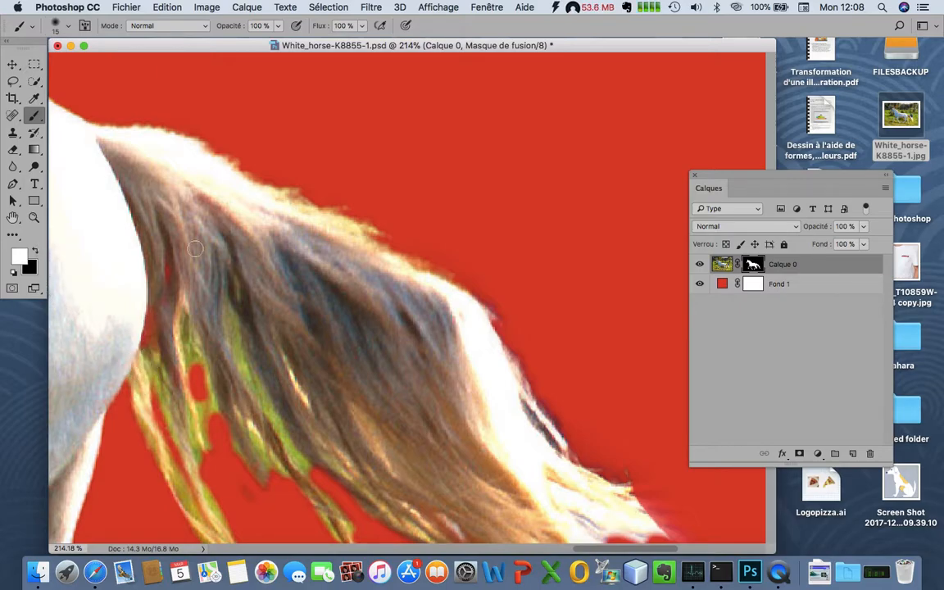
With the brush at 8% opacity and size 51, softly paint white beside the hindquarter and black over the green gaps between strands.
left_click(277, 25)
left_click_drag(279, 41, 221, 41)
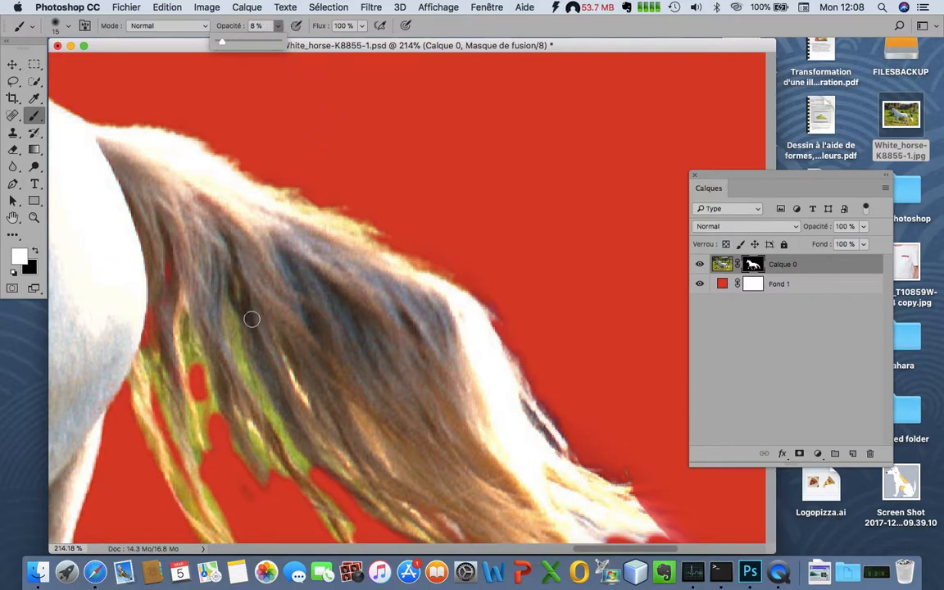
left_click_drag(201, 367, 225, 367)
mouse_move(200, 294)
left_mouse_down()
mouse_move(262, 379)
mouse_move(236, 342)
left_mouse_up()
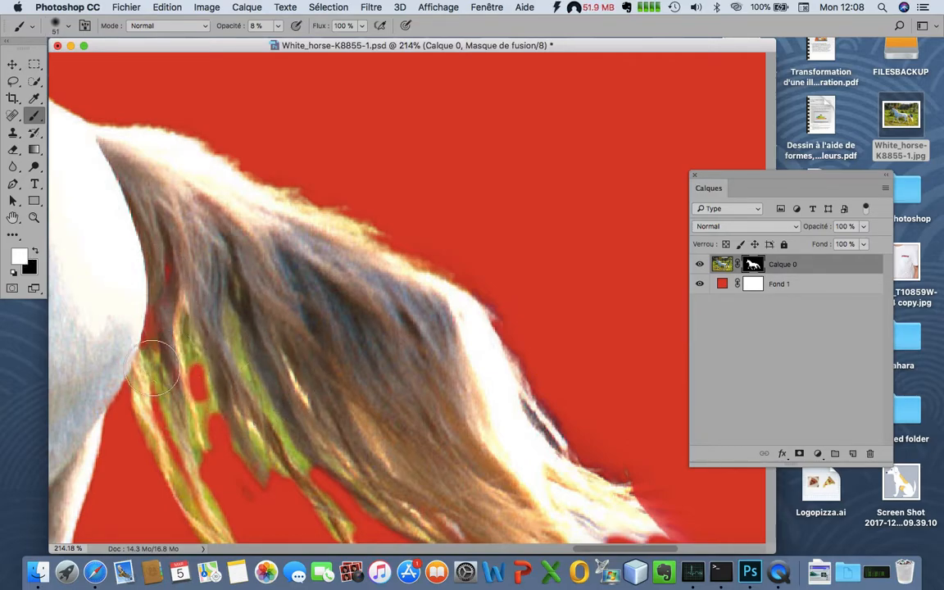
mouse_move(501, 348)
left_mouse_down()
mouse_move(528, 398)
mouse_move(544, 418)
mouse_move(527, 414)
mouse_move(565, 449)
mouse_move(536, 395)
mouse_move(499, 381)
left_mouse_up()
mouse_move(116, 358)
left_mouse_down()
mouse_move(161, 390)
mouse_move(184, 430)
mouse_move(158, 327)
left_mouse_up()
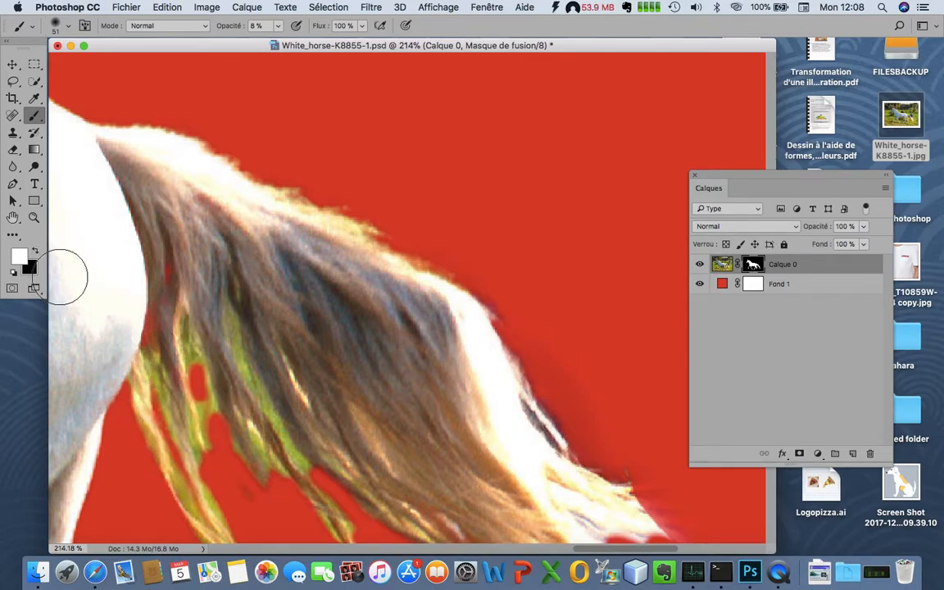
key("x")
mouse_move(192, 373)
left_mouse_down()
mouse_move(180, 420)
mouse_move(200, 426)
mouse_move(226, 323)
mouse_move(252, 334)
mouse_move(252, 374)
left_mouse_up()
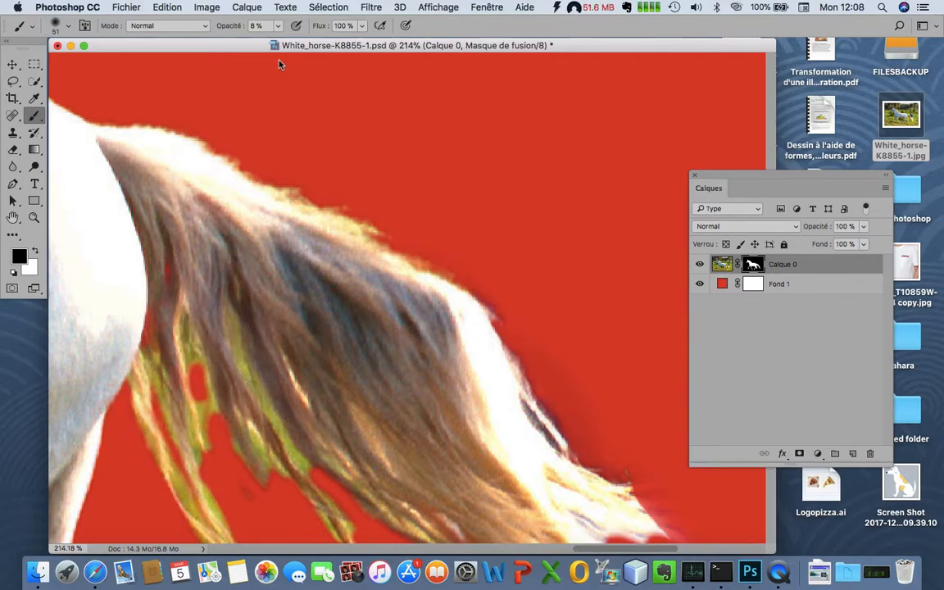
Raise the brush opacity to 41% and paint black on the mask over green remnants within the tail and along its edges.
left_click(279, 26)
left_click_drag(285, 49, 297, 42)
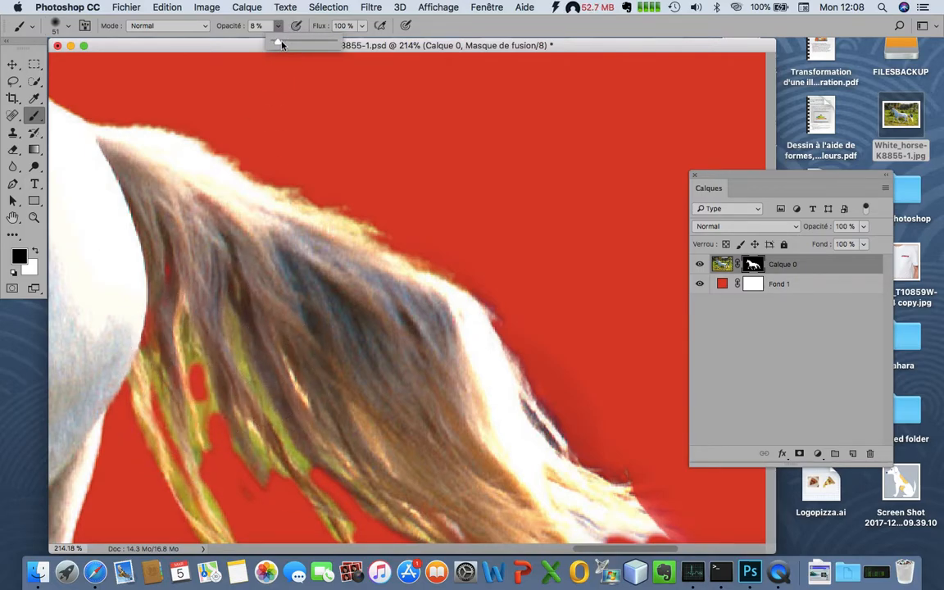
mouse_move(198, 389)
left_mouse_down()
mouse_move(189, 326)
mouse_move(170, 302)
left_mouse_up()
mouse_move(351, 226)
left_mouse_down()
mouse_move(468, 280)
mouse_move(505, 321)
mouse_move(563, 423)
mouse_move(667, 522)
left_mouse_up()
left_click_drag(495, 264, 363, 79)
left_click_drag(436, 296, 583, 439)
left_click_drag(477, 324, 602, 441)
left_click_drag(460, 288, 561, 400)
mouse_move(206, 277)
left_mouse_down()
mouse_move(331, 399)
mouse_move(285, 370)
mouse_move(315, 382)
left_mouse_up()
With the brush at size 5, paint black over the remaining green between the thin loose strands beside the hindquarter.
mouse_move(147, 215)
left_mouse_down()
mouse_move(176, 259)
mouse_move(141, 261)
left_mouse_up()
mouse_move(103, 156)
left_mouse_down()
mouse_move(127, 217)
mouse_move(153, 249)
mouse_move(111, 176)
left_mouse_up()
mouse_move(89, 125)
left_mouse_down()
mouse_move(135, 221)
mouse_move(180, 282)
left_mouse_up()
mouse_move(118, 252)
left_mouse_down()
mouse_move(148, 291)
mouse_move(135, 271)
mouse_move(116, 272)
mouse_move(132, 292)
mouse_move(135, 260)
left_mouse_up()
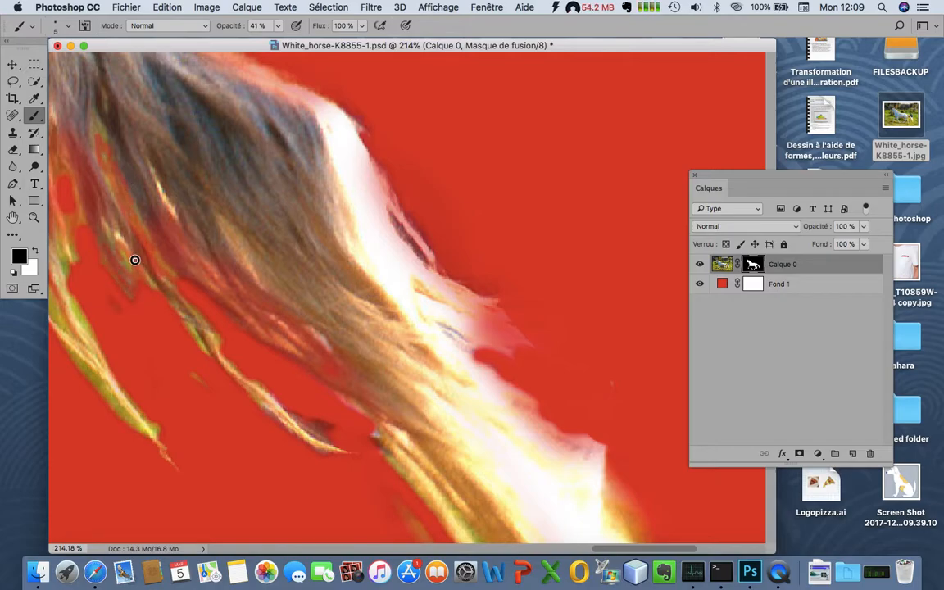
scroll(117, 322, "left", 5)
left_click_drag(200, 291, 222, 320)
mouse_move(186, 137)
left_mouse_down()
mouse_move(181, 189)
mouse_move(230, 276)
mouse_move(222, 259)
mouse_move(252, 346)
mouse_move(227, 287)
mouse_move(244, 336)
mouse_move(276, 325)
left_mouse_up()
left_click_drag(238, 368, 294, 437)
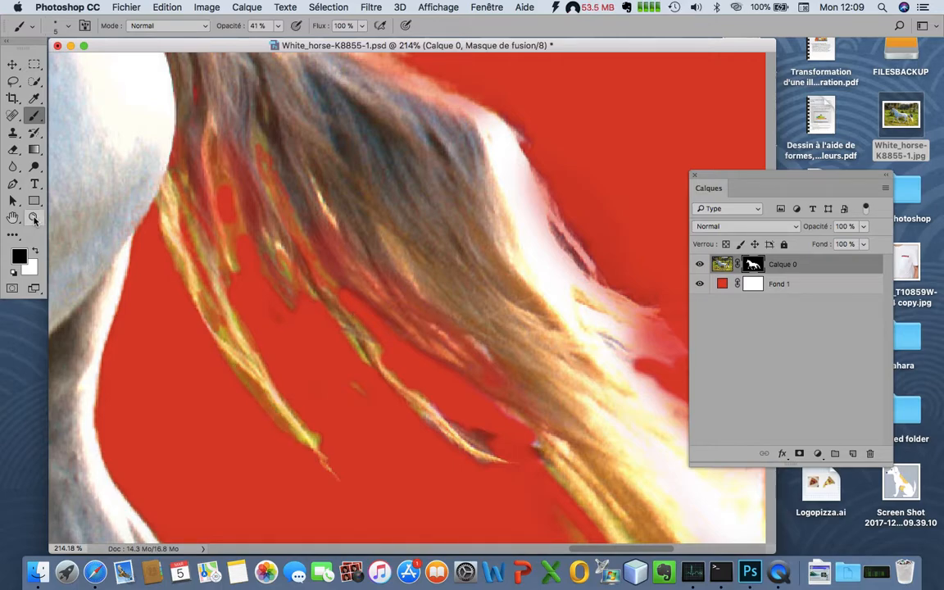
Target the image of Calque 0 instead of its mask, and delete the red fill layer Fond 1.
left_click(722, 264)
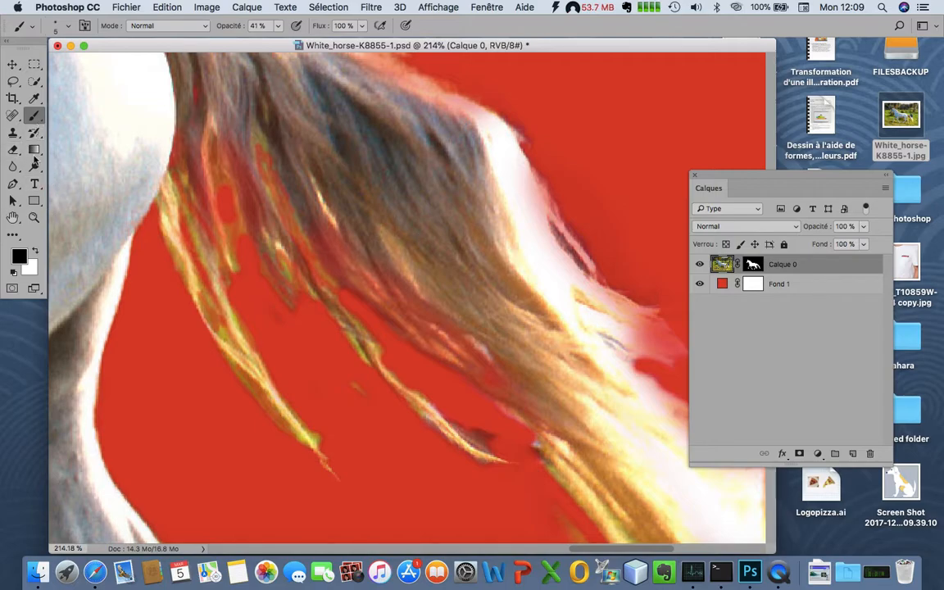
double_click(13, 217)
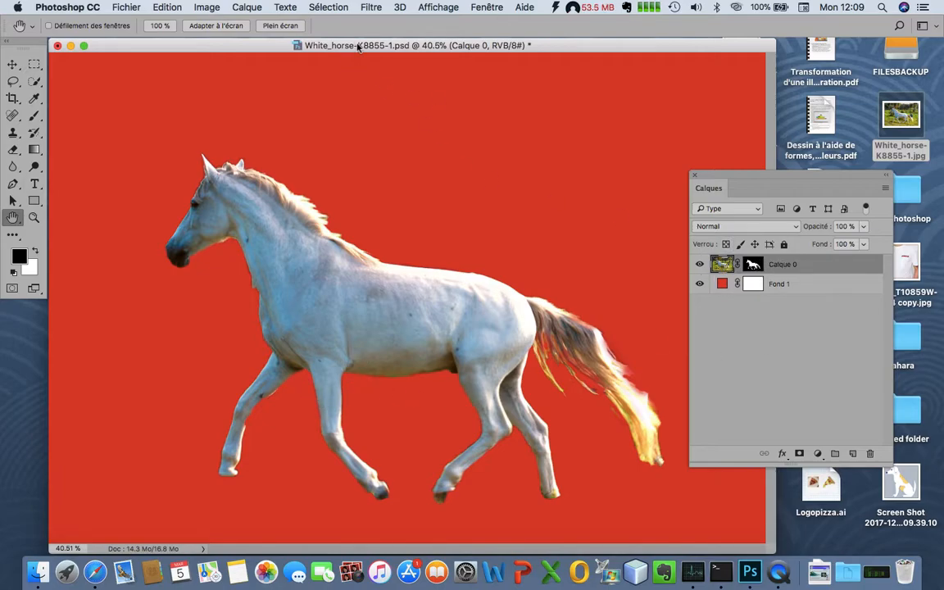
left_click(702, 285)
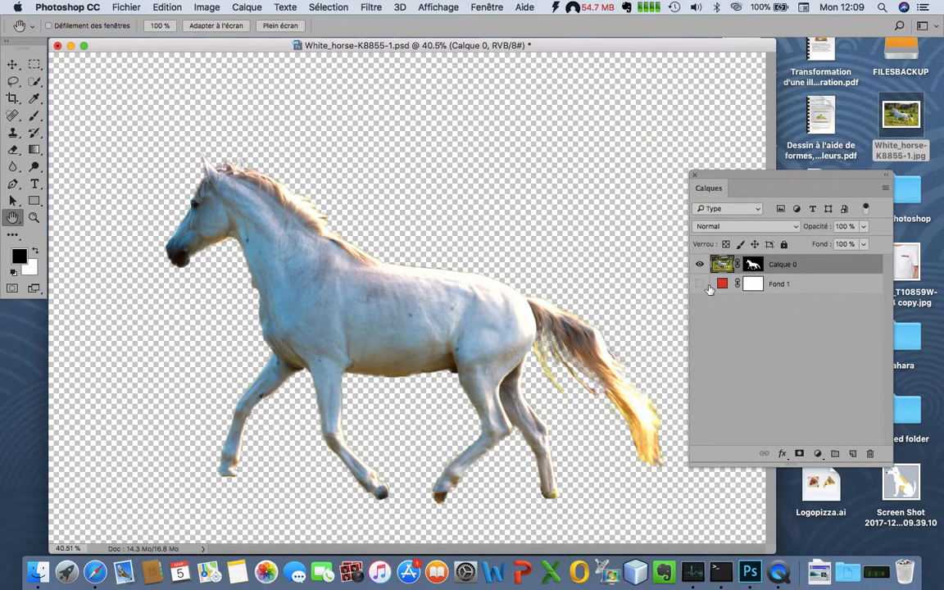
left_click_drag(803, 284, 870, 449)
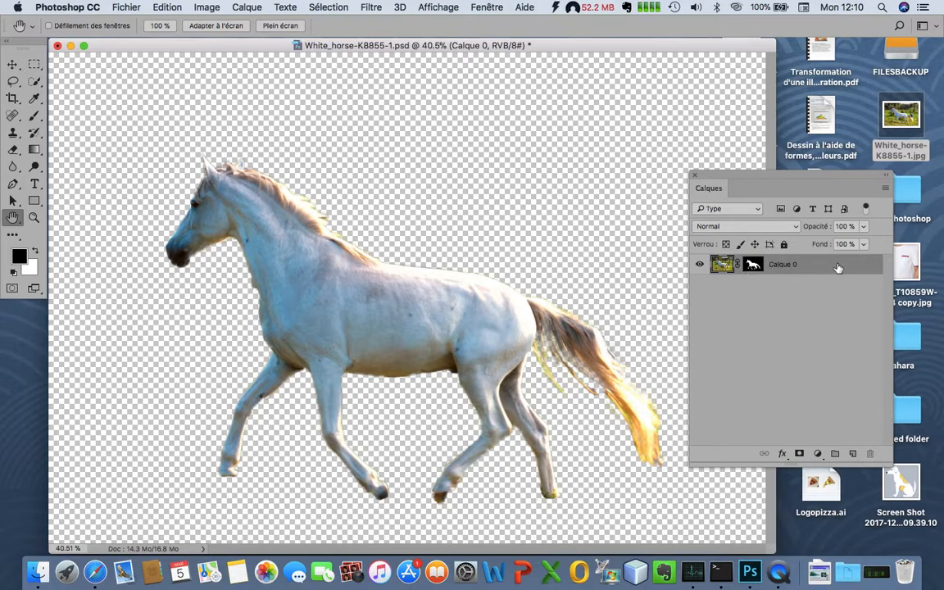
Create a solid colour fill layer named Fond 1 in white and place it beneath the horse layer.
left_click(240, 7)
mouse_move(328, 176)
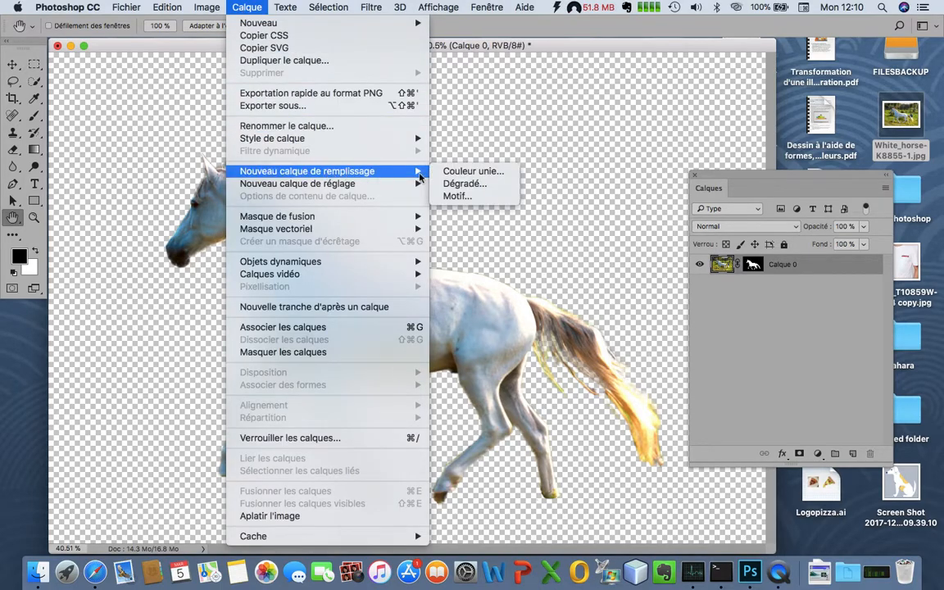
left_click(467, 172)
left_click(394, 149)
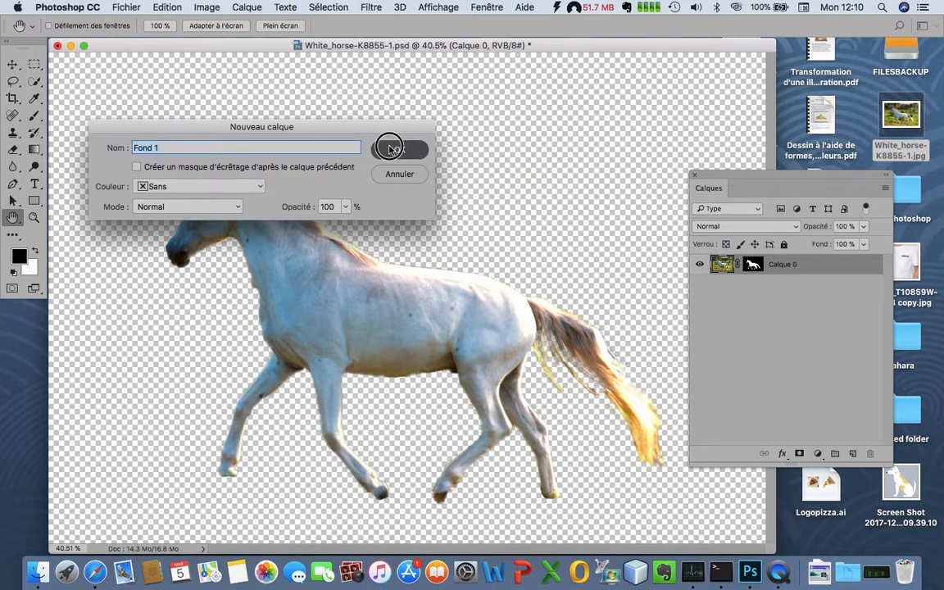
left_click_drag(93, 123, 18, 38)
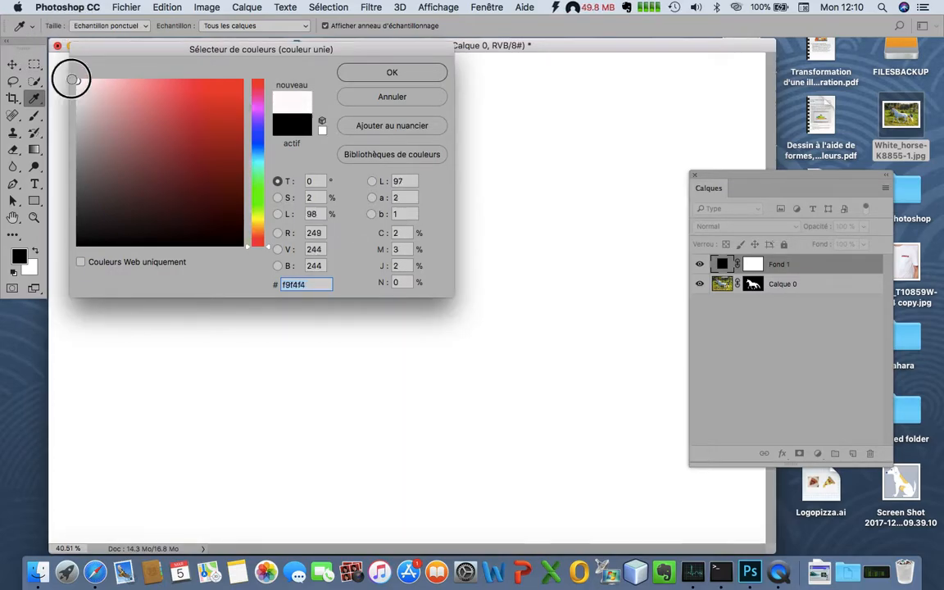
left_click(344, 73)
left_click_drag(822, 264, 822, 309)
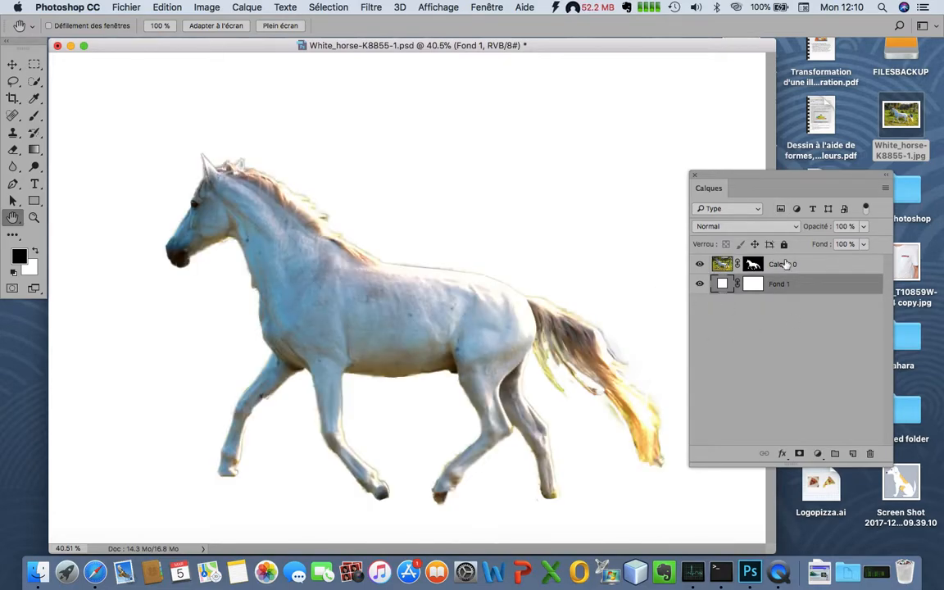
Add a drop shadow to the horse layer Calque 0 with a distance of 63 px.
double_click(839, 264)
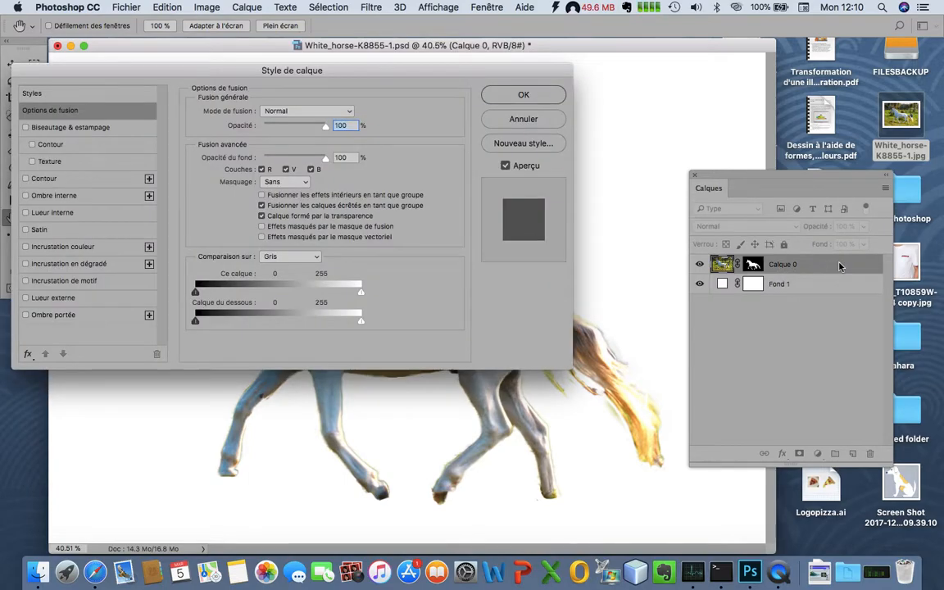
left_click_drag(233, 70, 262, 69)
left_click(52, 314)
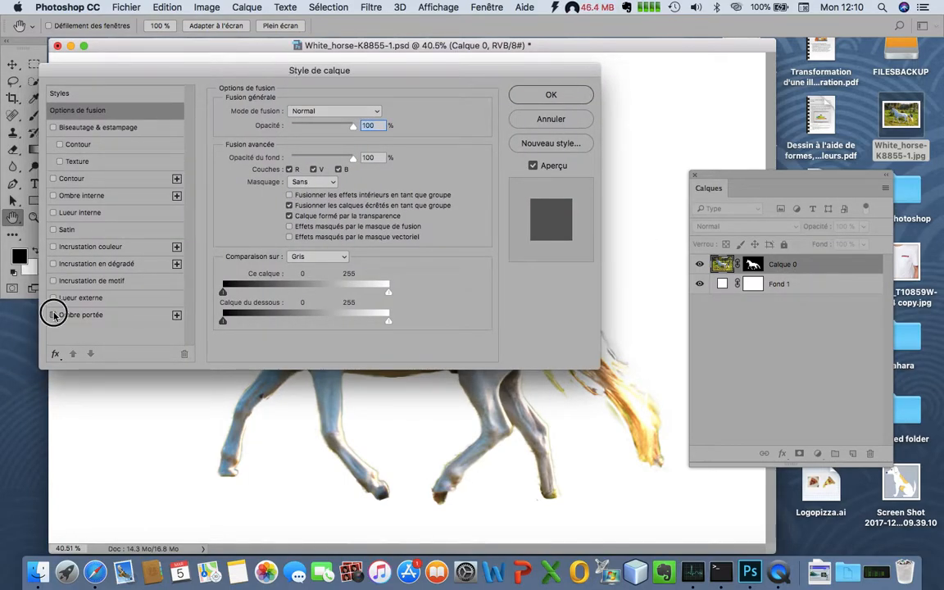
left_click_drag(301, 71, 849, 123)
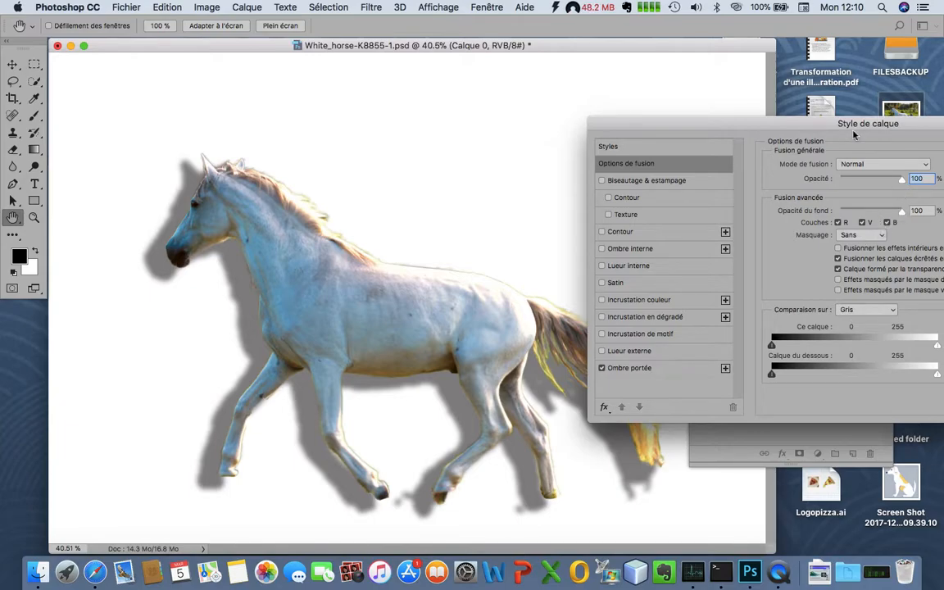
left_click(635, 368)
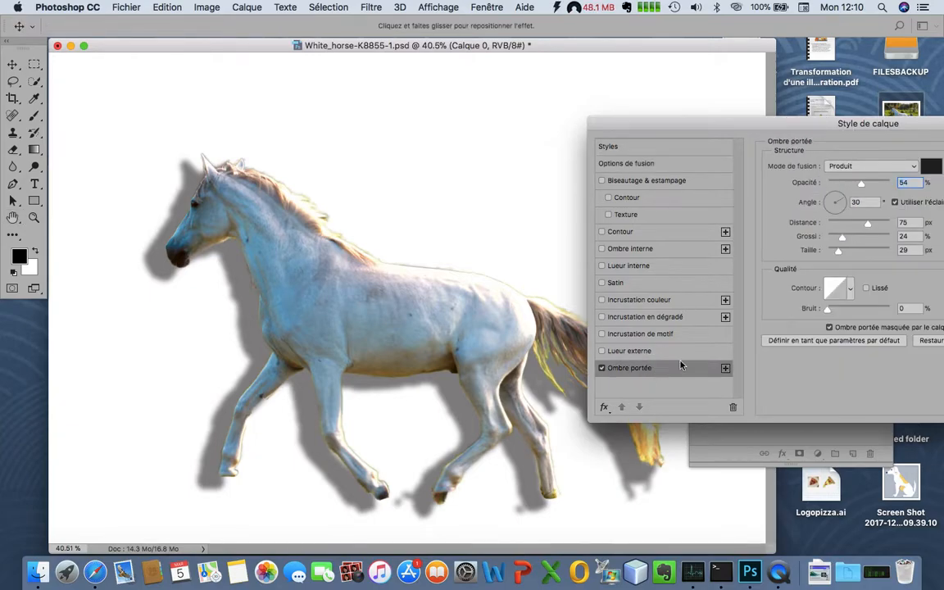
left_click_drag(827, 123, 783, 78)
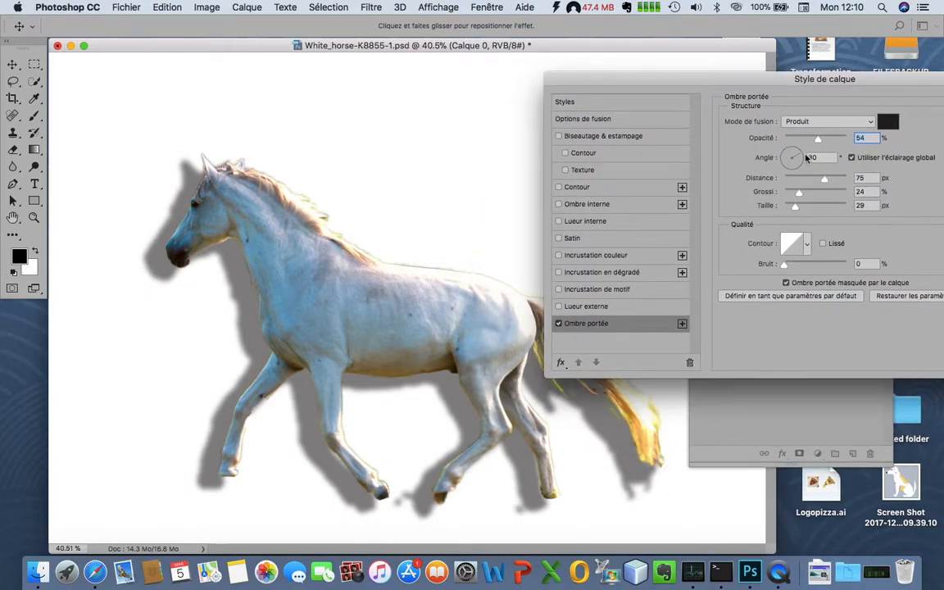
mouse_move(822, 178)
left_mouse_down()
mouse_move(792, 177)
mouse_move(831, 184)
mouse_move(821, 184)
left_mouse_up()
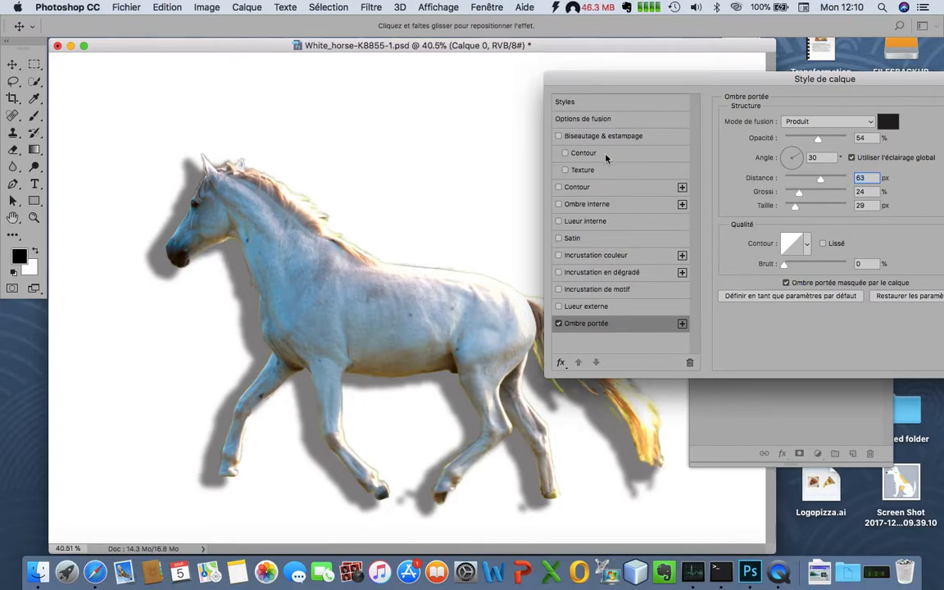
left_click_drag(703, 82, 567, 86)
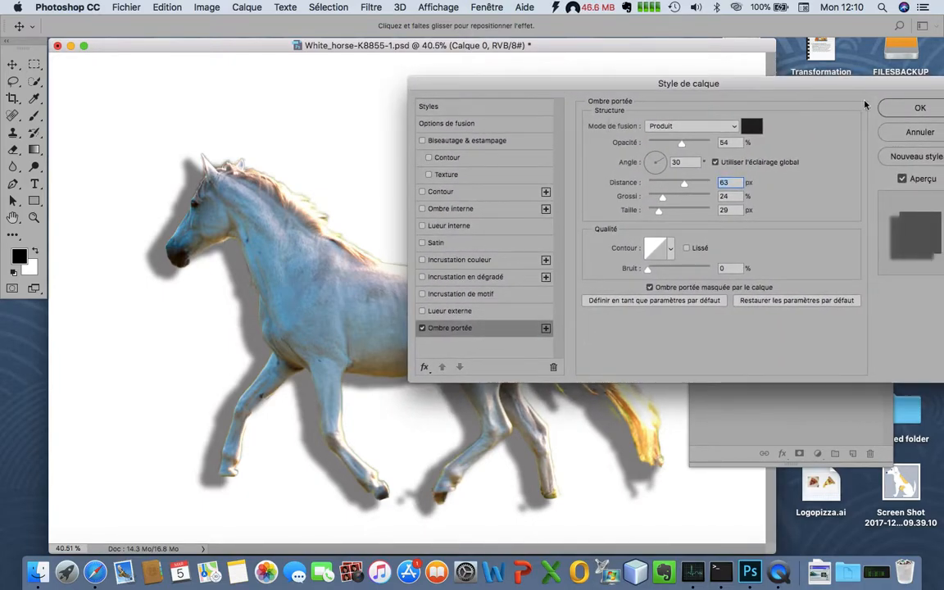
left_click(920, 108)
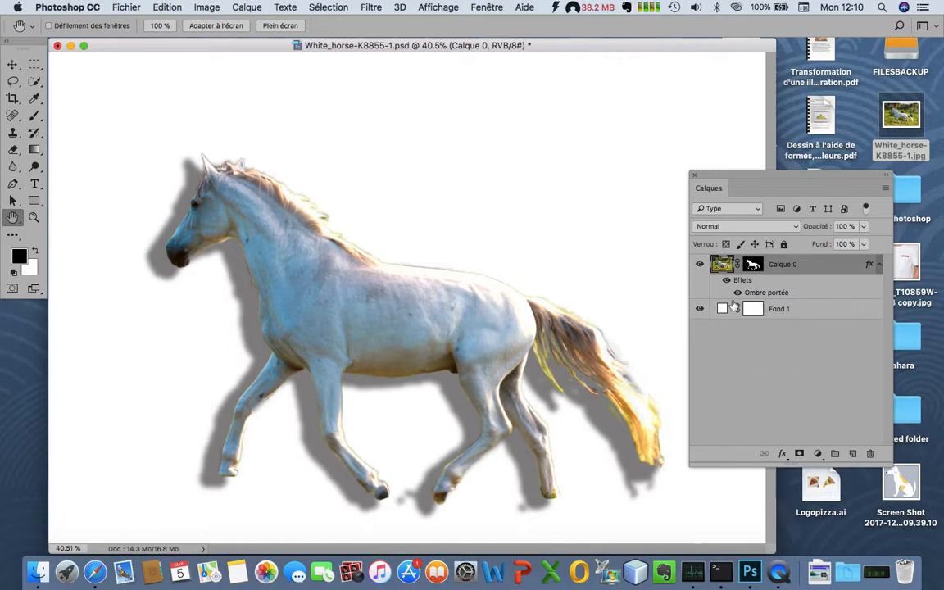
Compare the horse with its layer effects off and on, and save the PSD file.
left_click(726, 280)
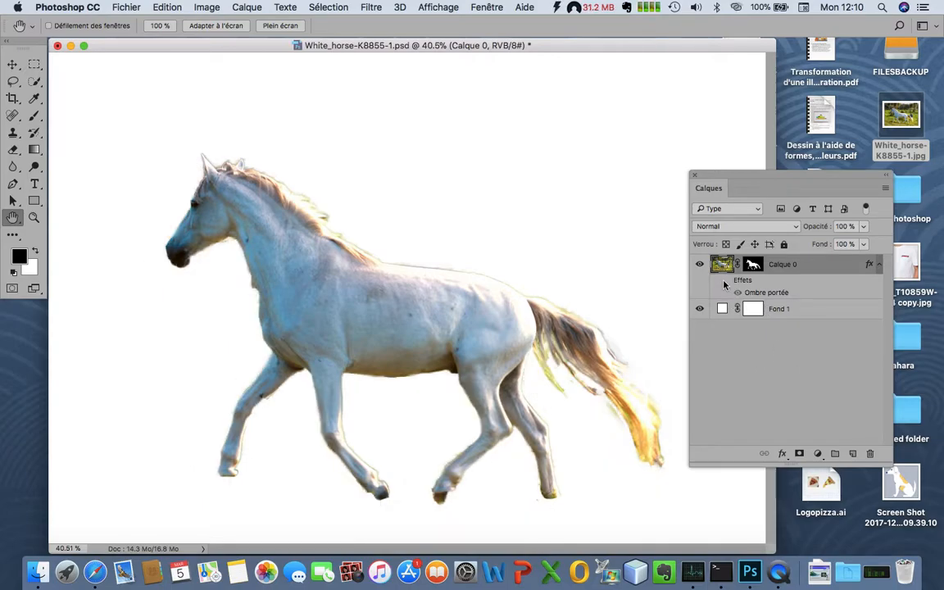
left_click(726, 281)
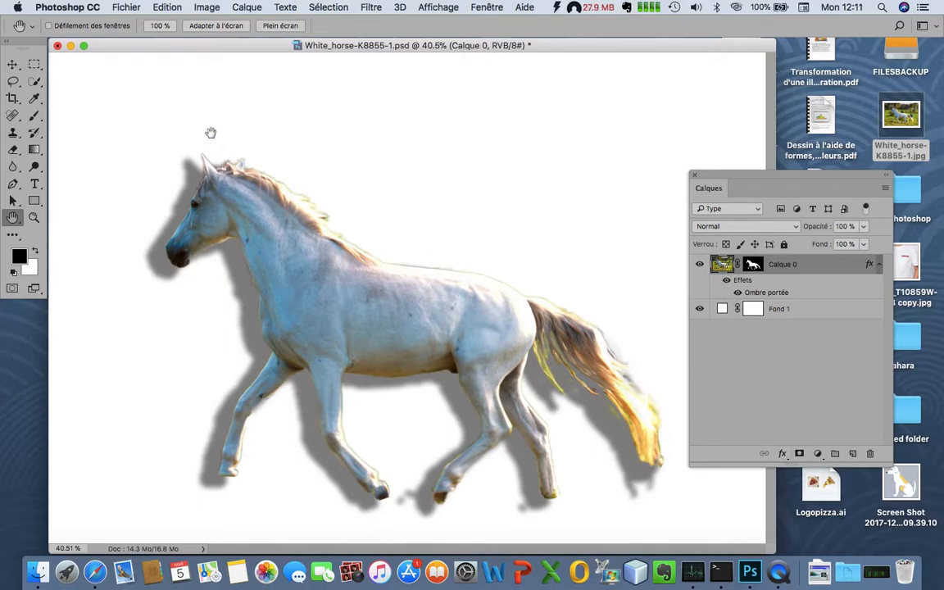
left_click(123, 8)
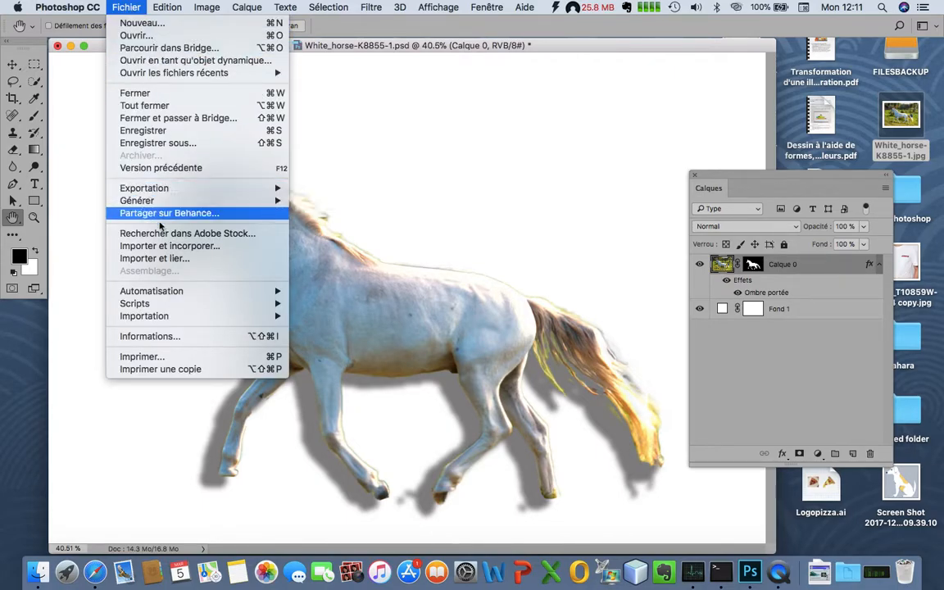
left_click(155, 131)
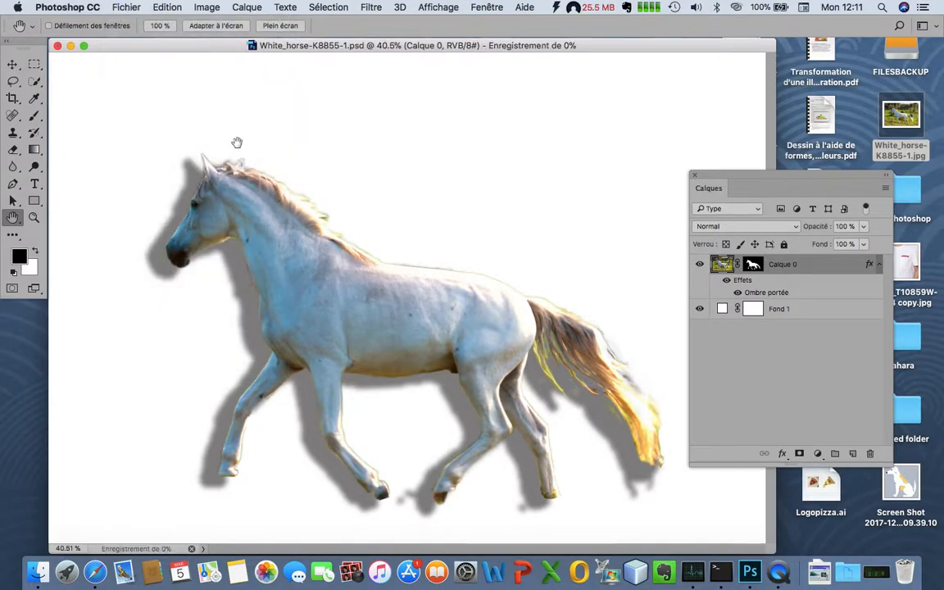